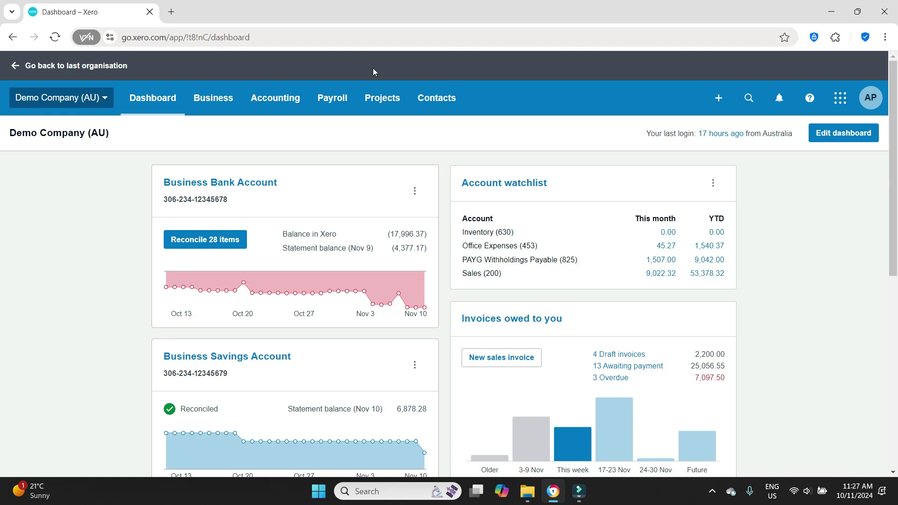
# Open the draft fortnightly pay run ending 14 Nov 2024 from Pay Employees and post it
pyautogui.click(321, 105)
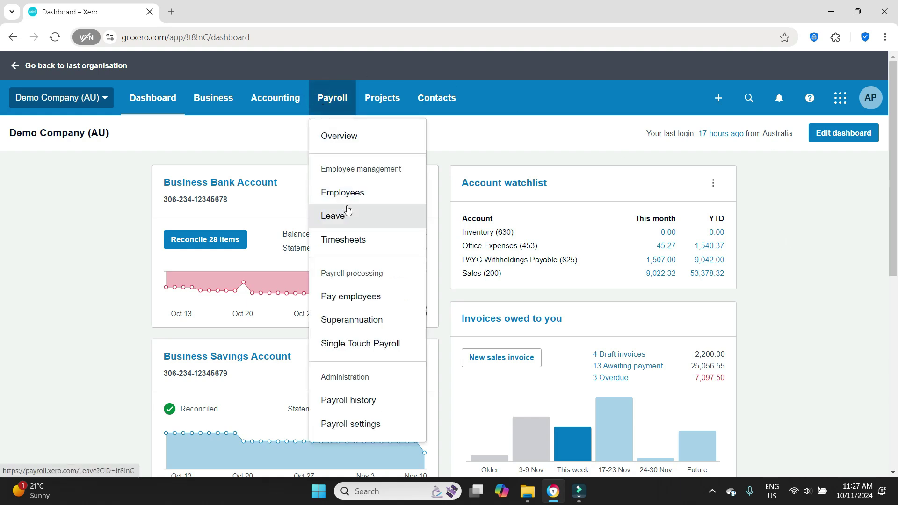
pyautogui.click(351, 296)
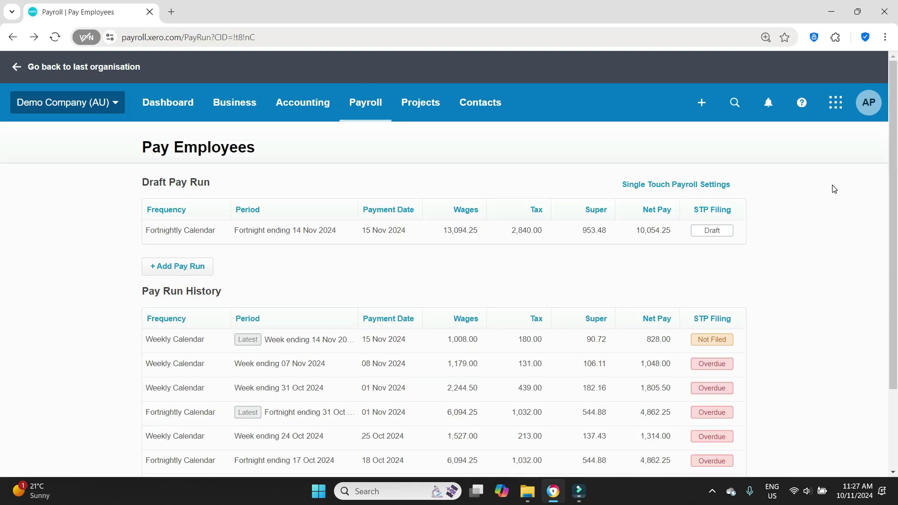
pyautogui.click(349, 233)
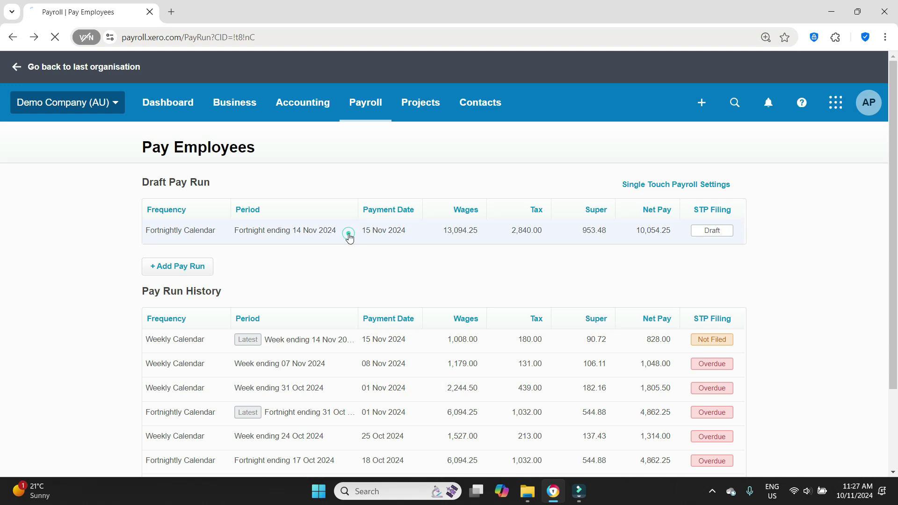
pyautogui.scroll(-1, 837, 227)
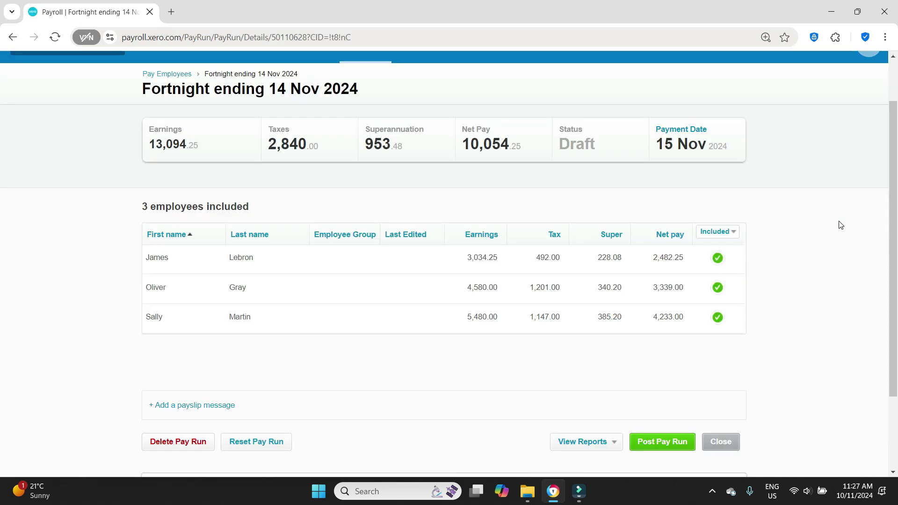
pyautogui.click(672, 442)
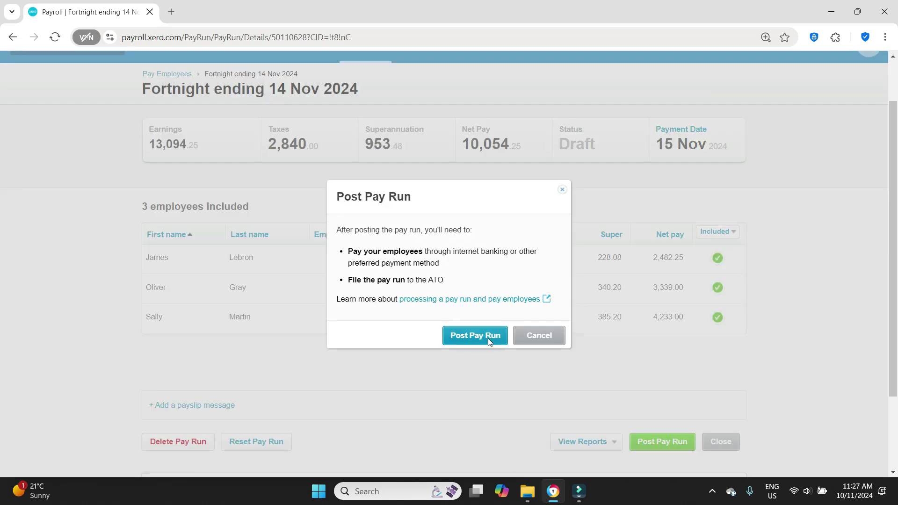
pyautogui.click(489, 341)
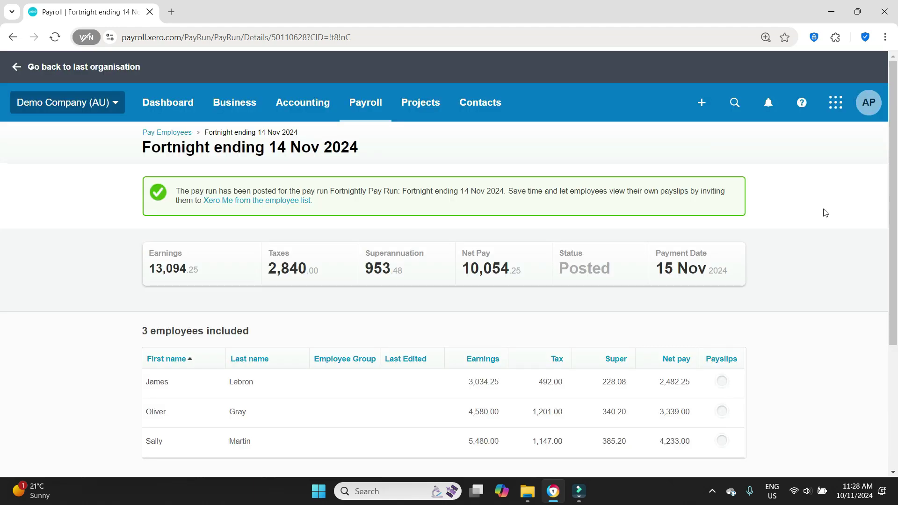
# View the posted pay run's Single Touch Payroll submission page and close it without submitting to the ATO
pyautogui.scroll(-1, 823, 211)
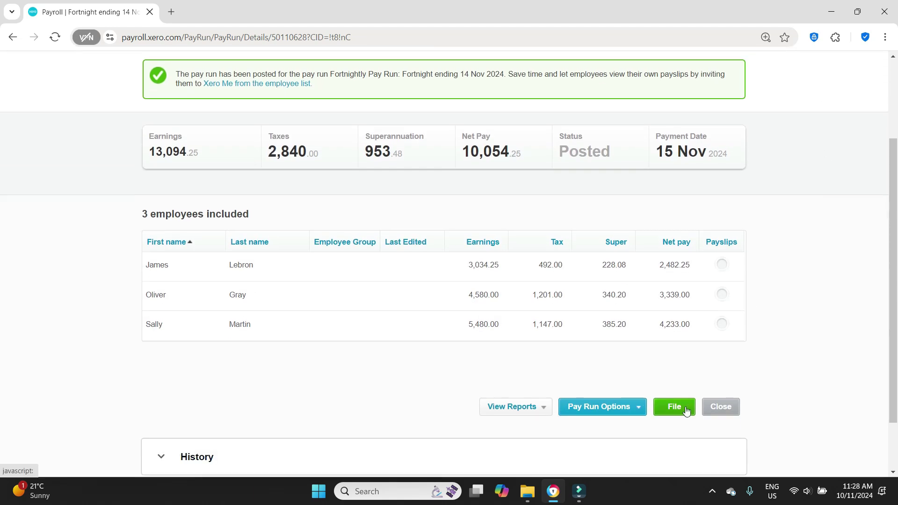
pyautogui.click(686, 411)
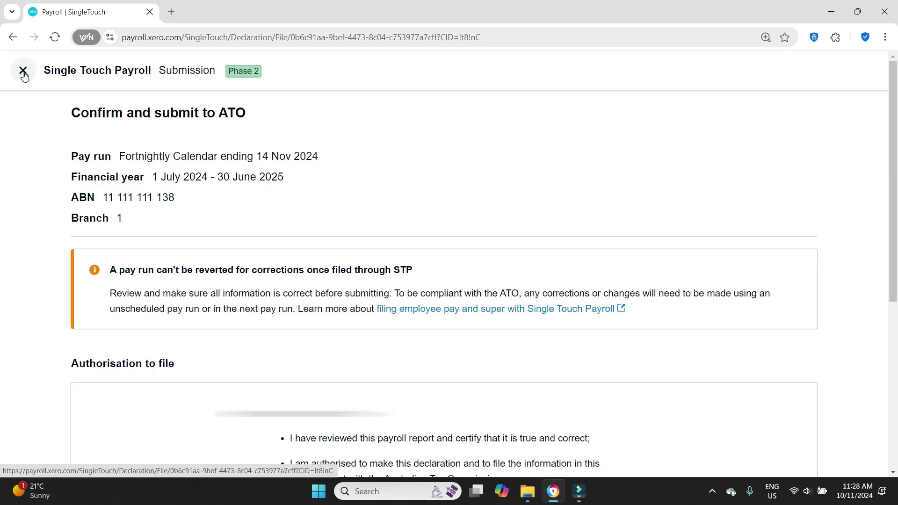
pyautogui.click(23, 71)
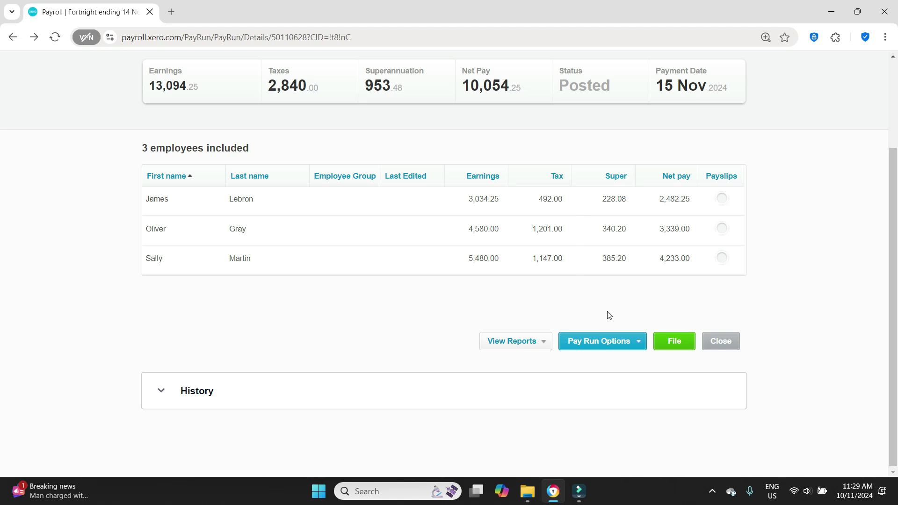
# Open the first listed employee's payslip in the posted pay run and review its earnings and deductions
pyautogui.click(493, 201)
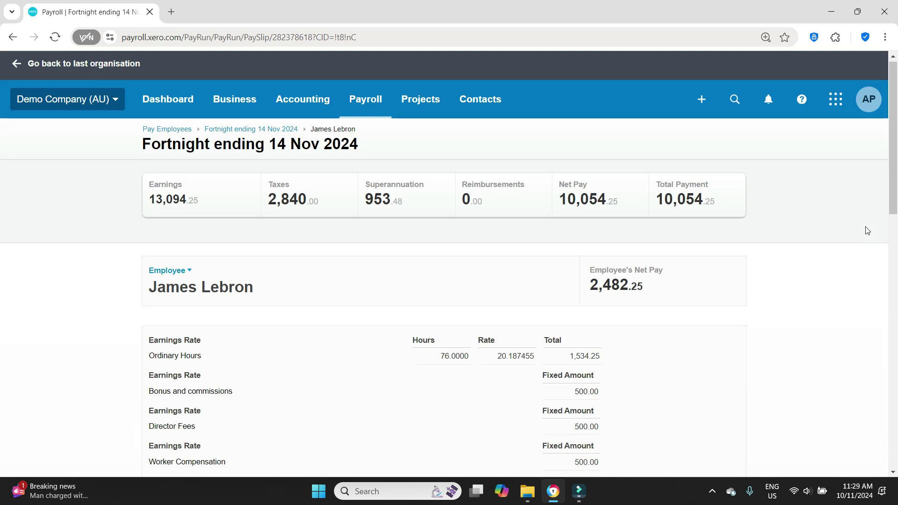
pyautogui.scroll(-3, 868, 231)
pyautogui.scroll(-1, 868, 230)
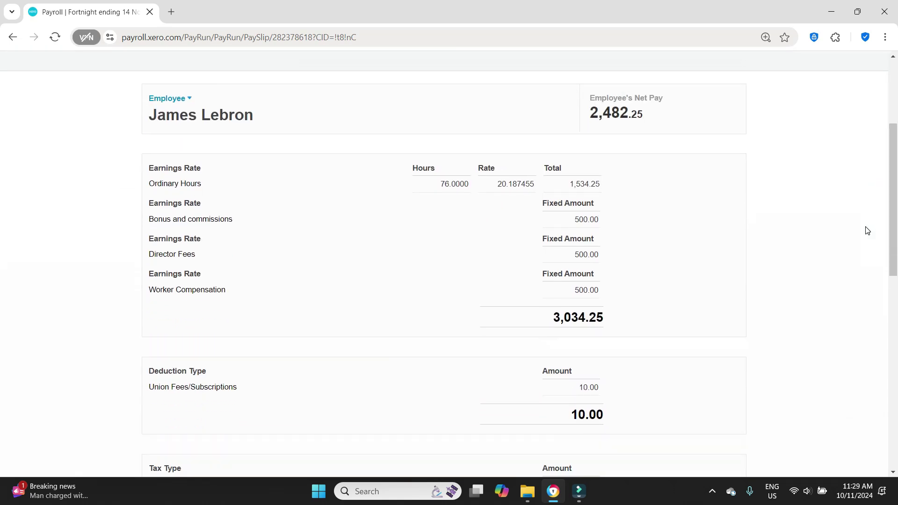
# Duplicate the payslip's browser tab and go to the Pay Employees page in the copy
pyautogui.rightClick(86, 15)
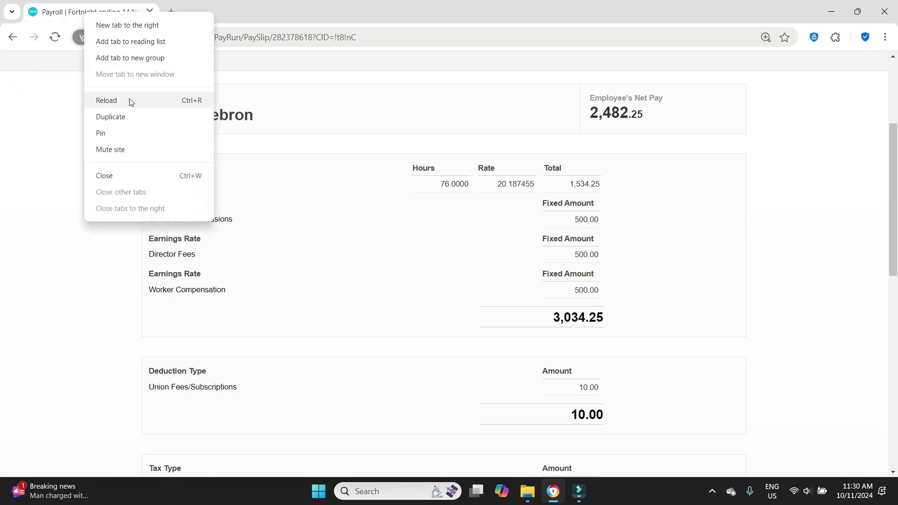
pyautogui.click(130, 116)
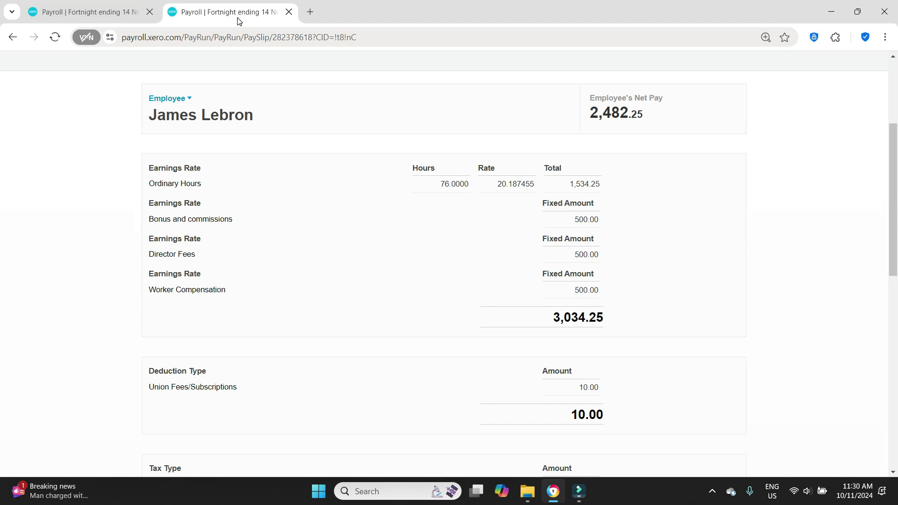
pyautogui.scroll(4, 473, 148)
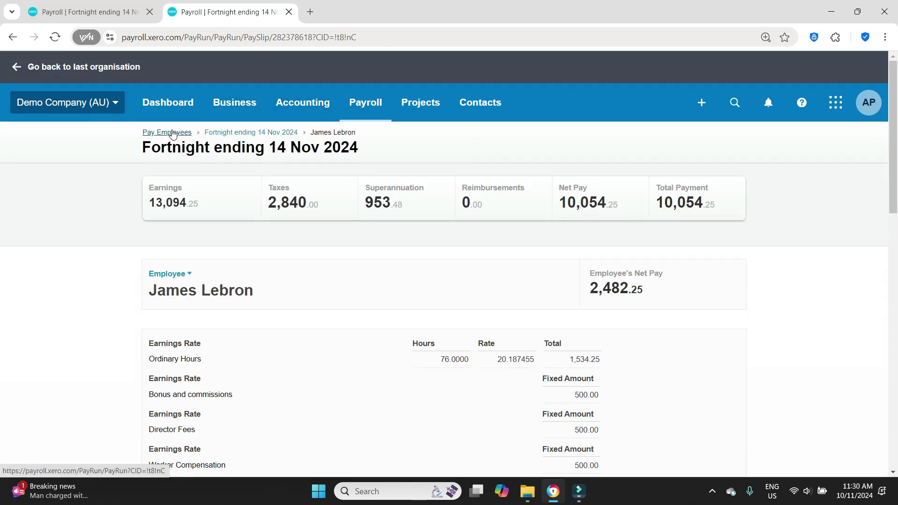
pyautogui.click(366, 103)
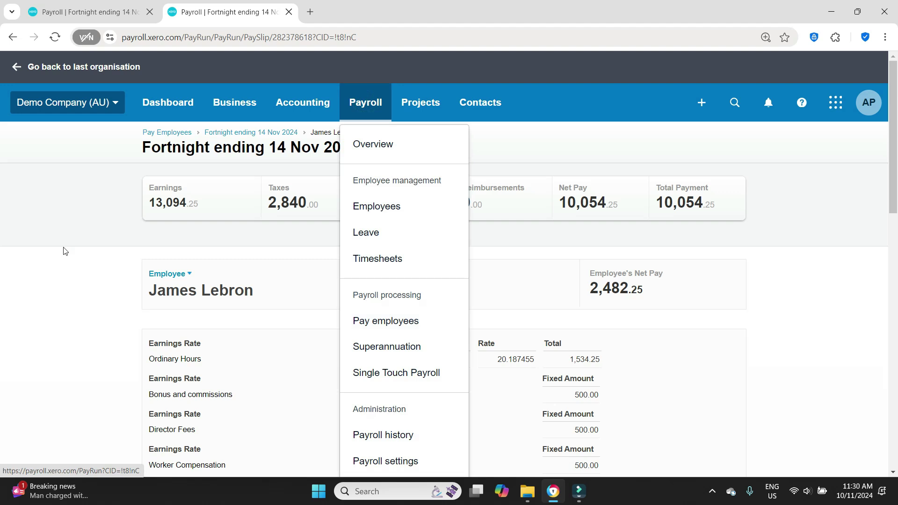
pyautogui.click(56, 228)
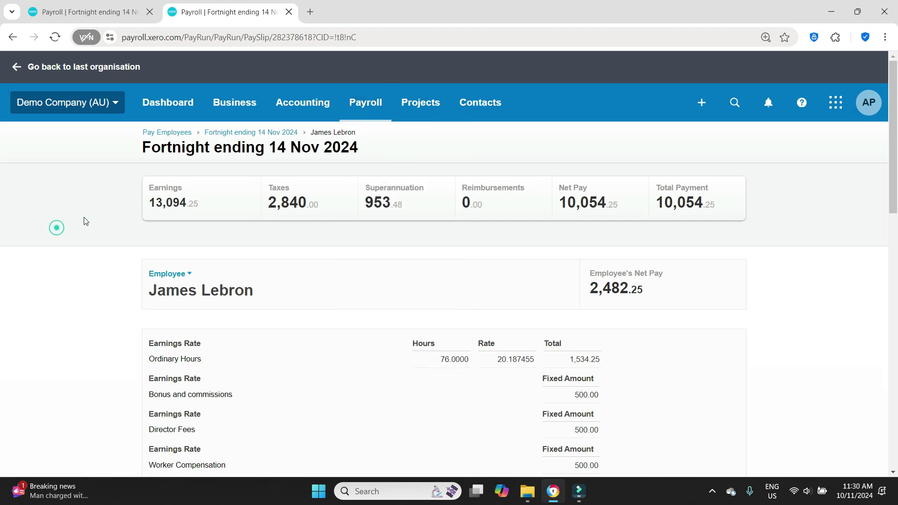
pyautogui.click(165, 134)
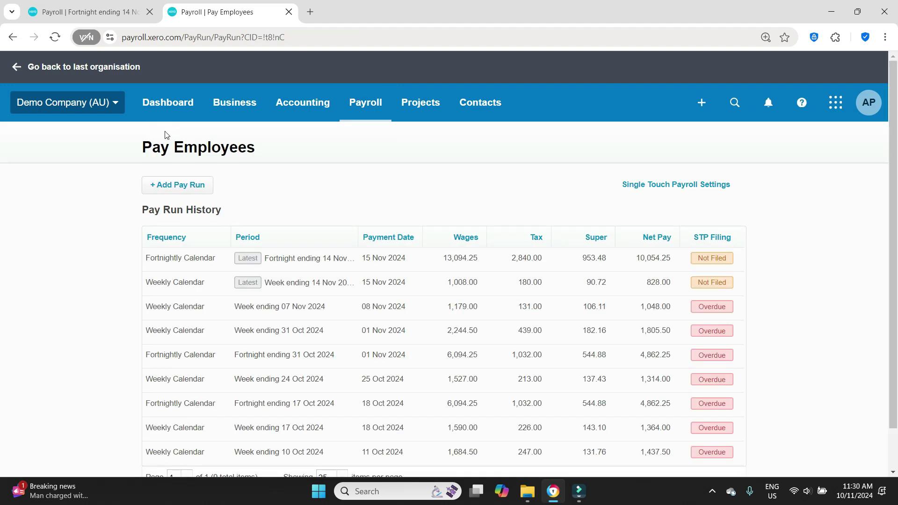
# Create an unscheduled pay run on the Fortnightly Calendar in the current financial year for the fortnight ending 14 Nov 2024
pyautogui.click(189, 187)
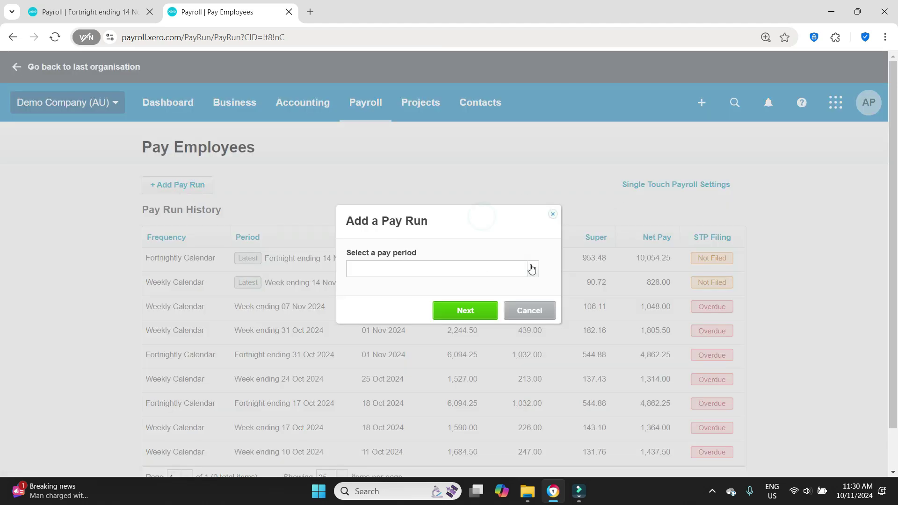
pyautogui.click(533, 269)
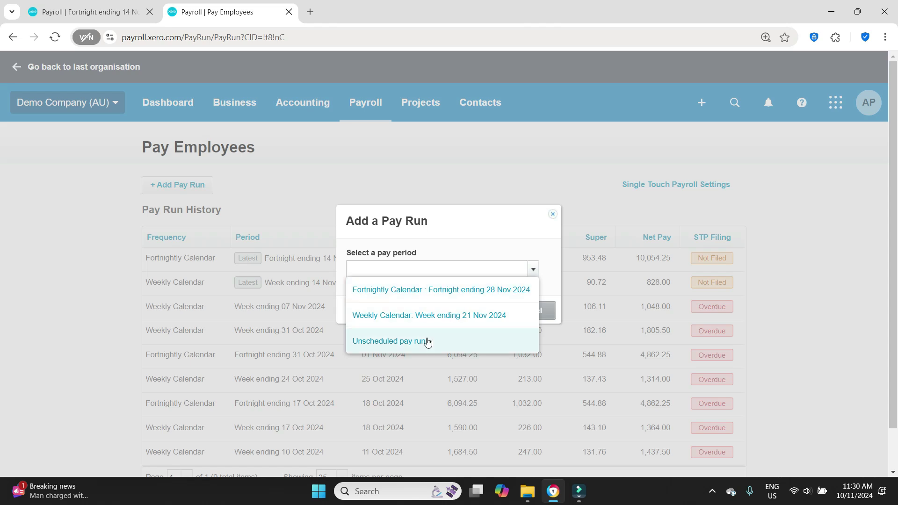
pyautogui.click(464, 346)
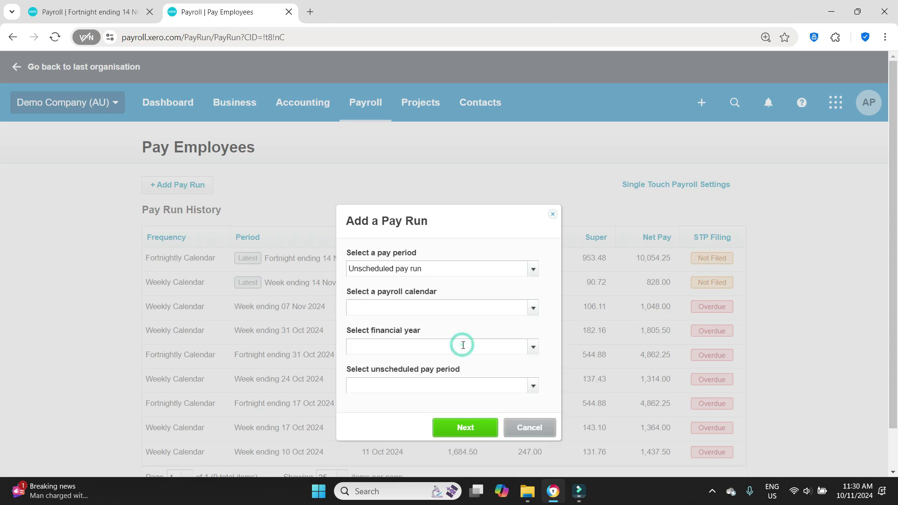
pyautogui.click(532, 310)
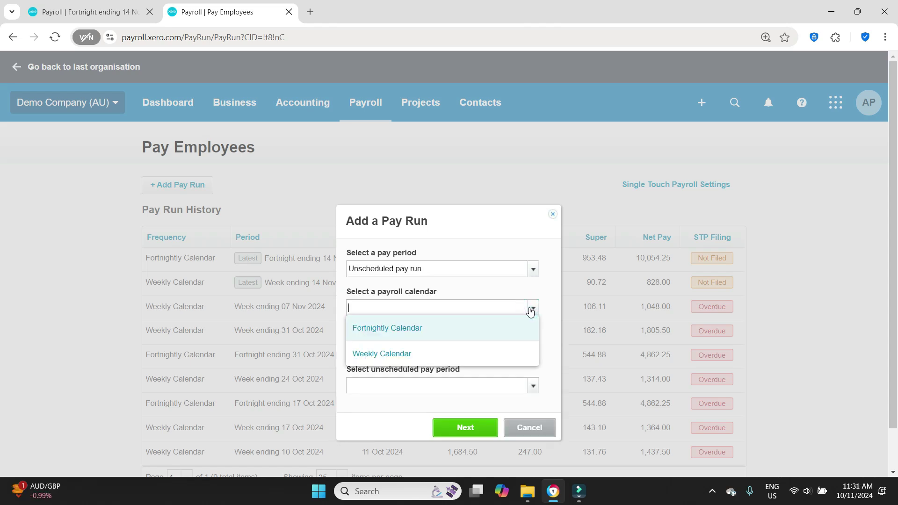
pyautogui.click(417, 327)
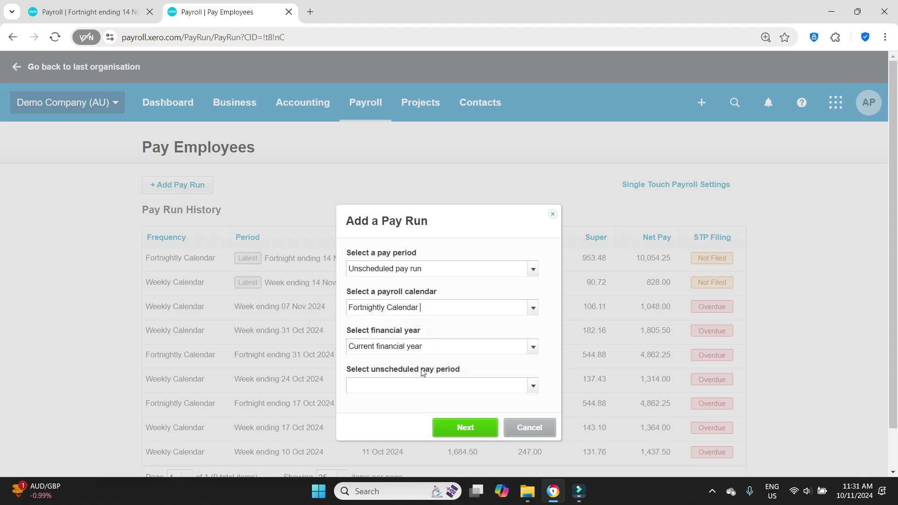
pyautogui.click(534, 387)
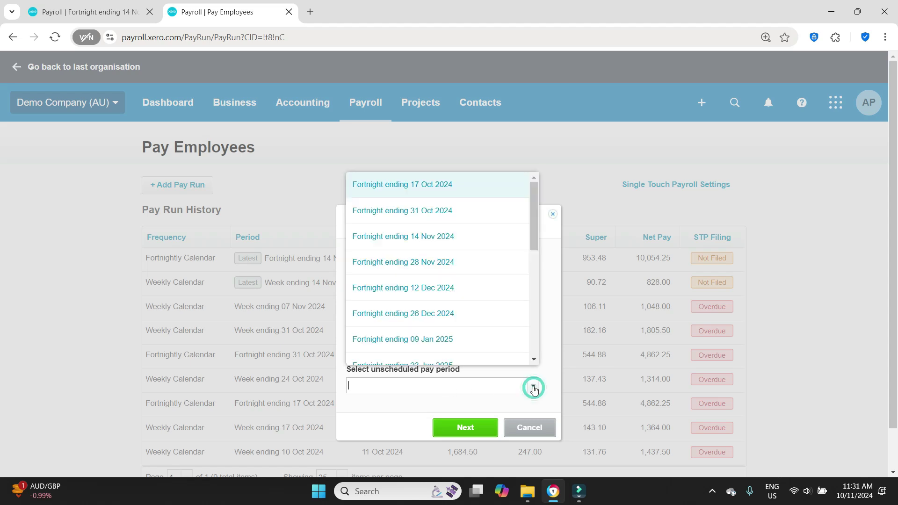
pyautogui.click(440, 241)
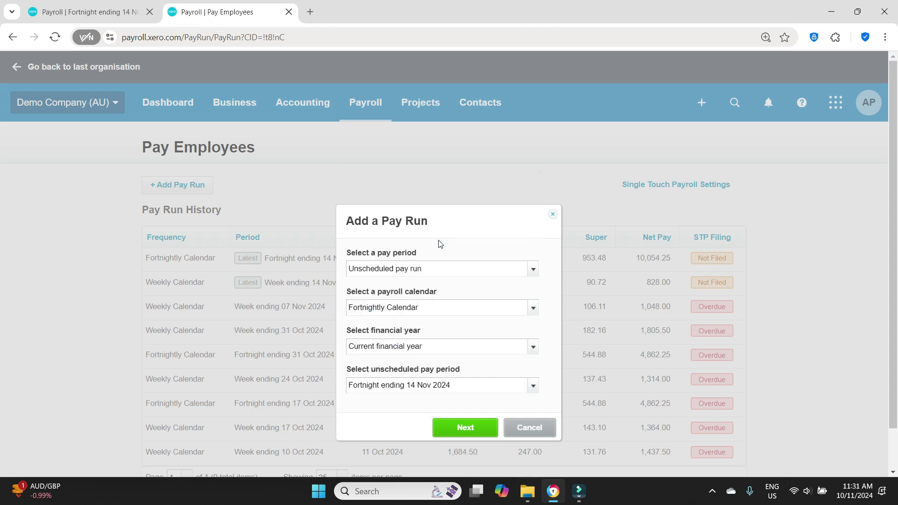
pyautogui.hotkey('ctrl', '1')
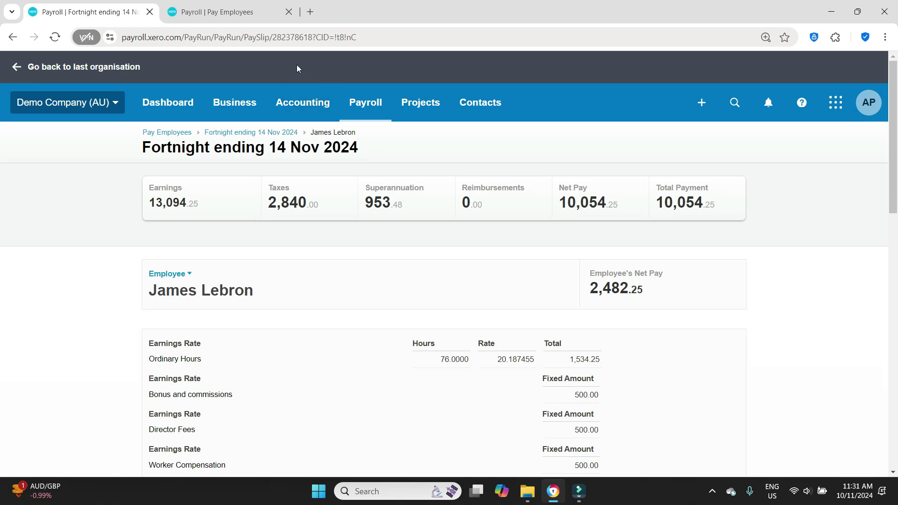
pyautogui.click(250, 12)
pyautogui.click(457, 429)
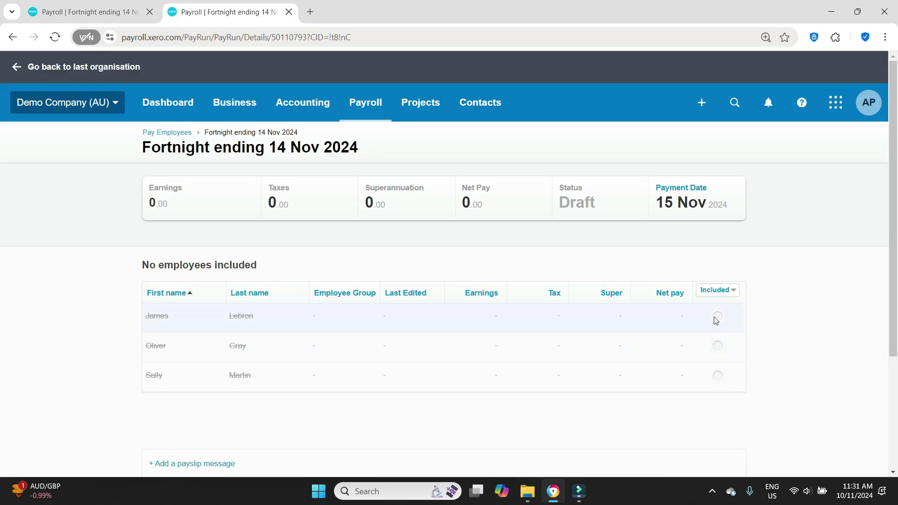
# Compare the original pay run's payment date with the unscheduled one, viewing the date setting and cancelling without changes
pyautogui.click(79, 6)
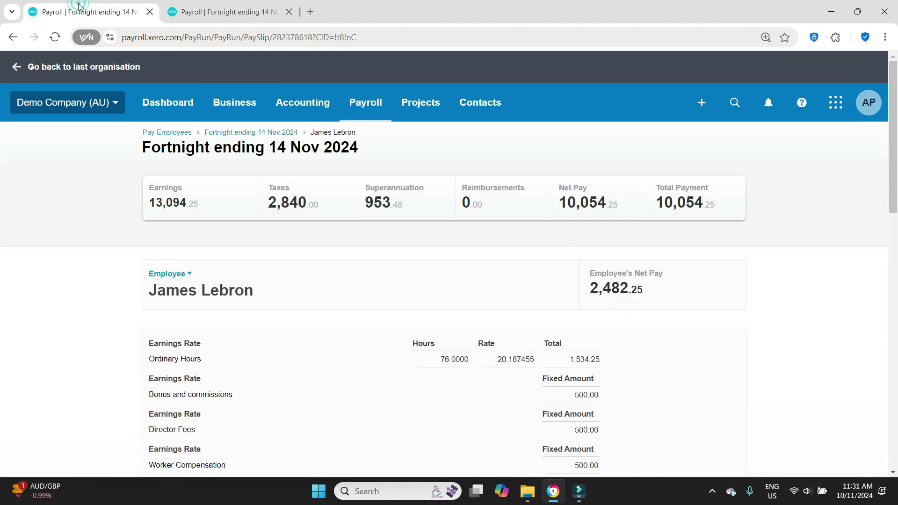
pyautogui.click(239, 132)
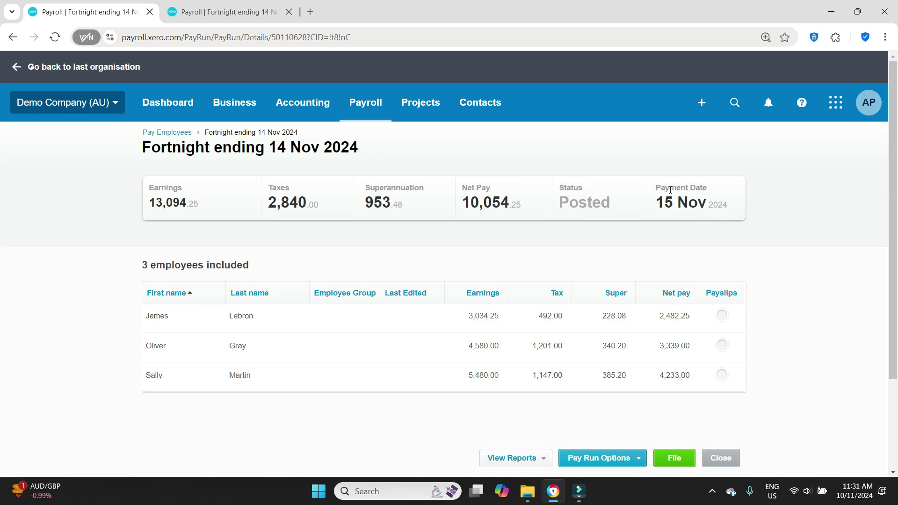
pyautogui.click(247, 14)
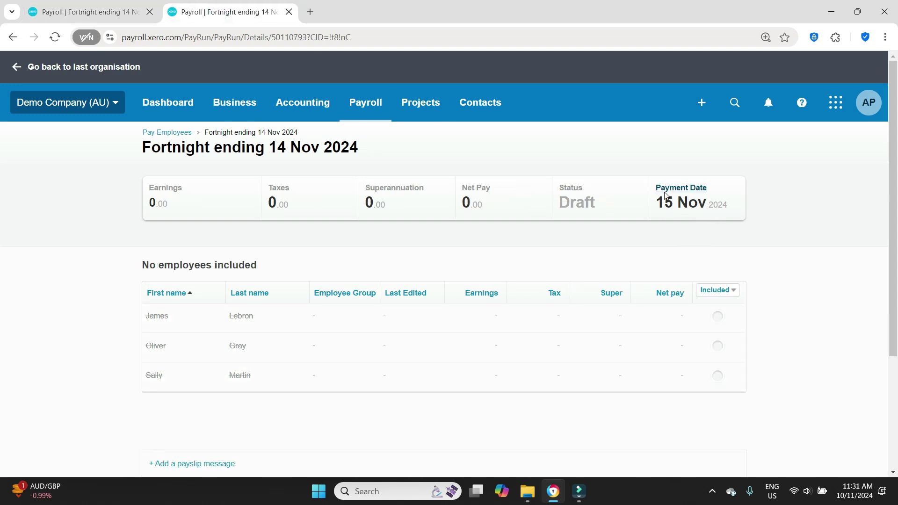
pyautogui.click(692, 189)
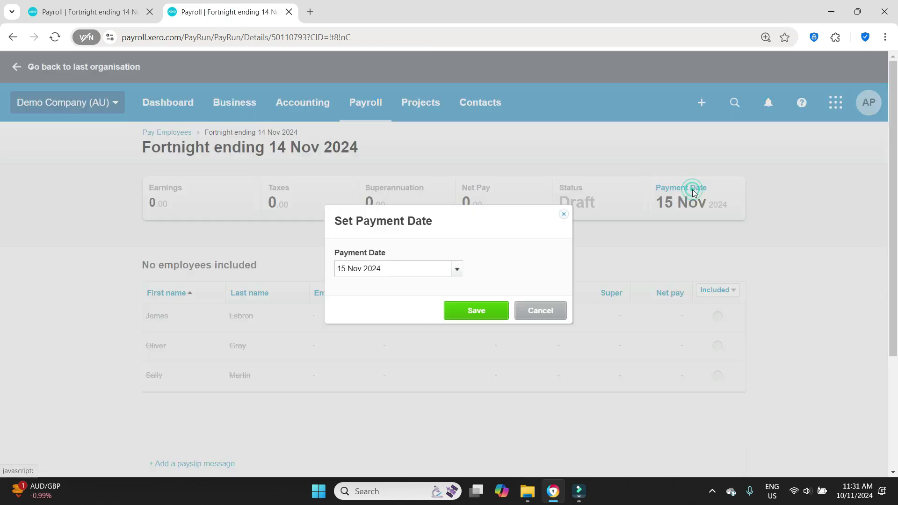
pyautogui.click(457, 269)
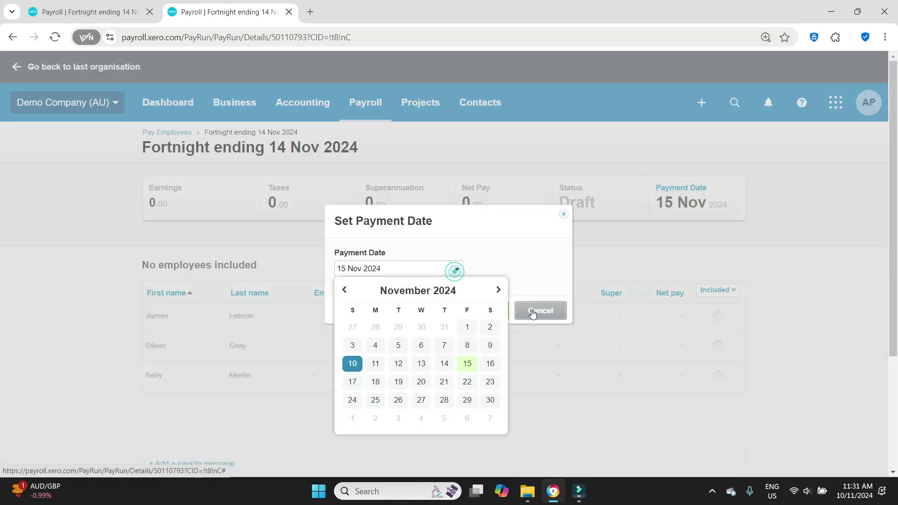
pyautogui.click(544, 265)
pyautogui.click(550, 310)
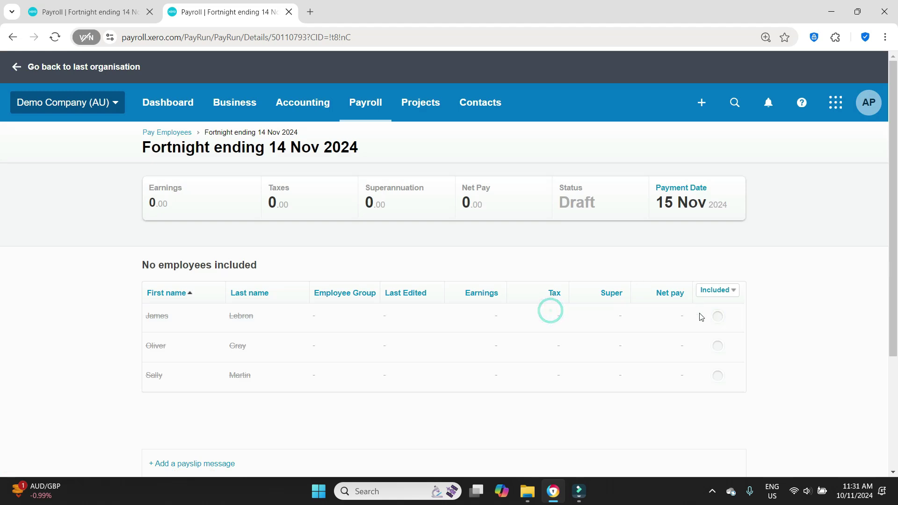
# Include the first listed employee in the unscheduled pay run and open their original payslip in the other tab for reference
pyautogui.click(718, 317)
pyautogui.click(79, 12)
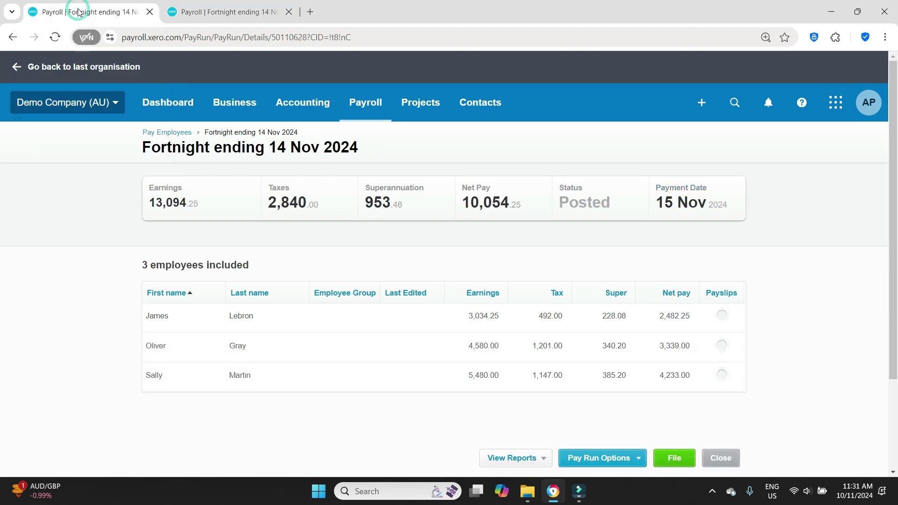
pyautogui.click(551, 321)
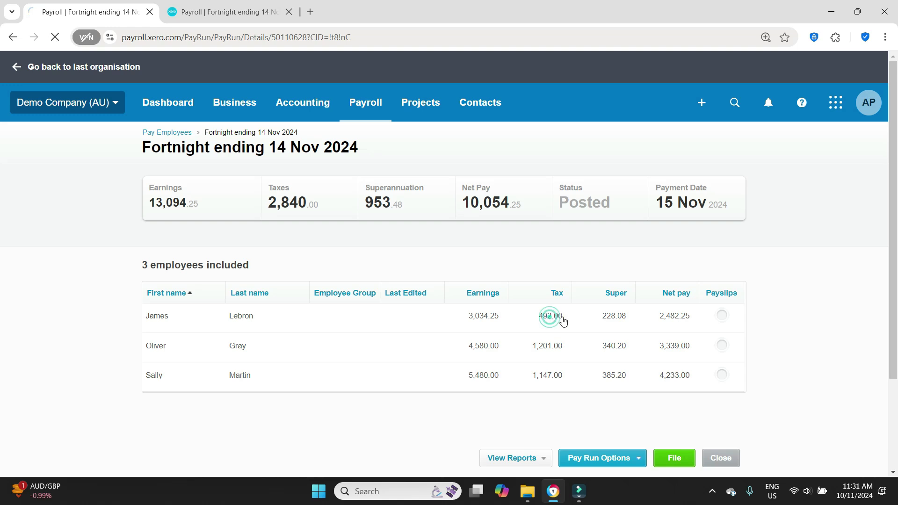
pyautogui.click(261, 10)
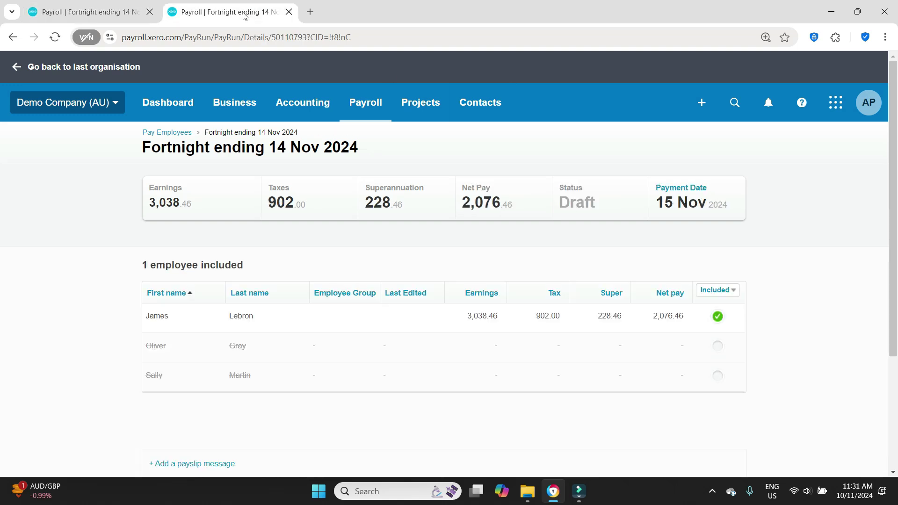
# Open the included employee's payslip in the unscheduled pay run and compare its earnings lines with the original payslip
pyautogui.click(484, 323)
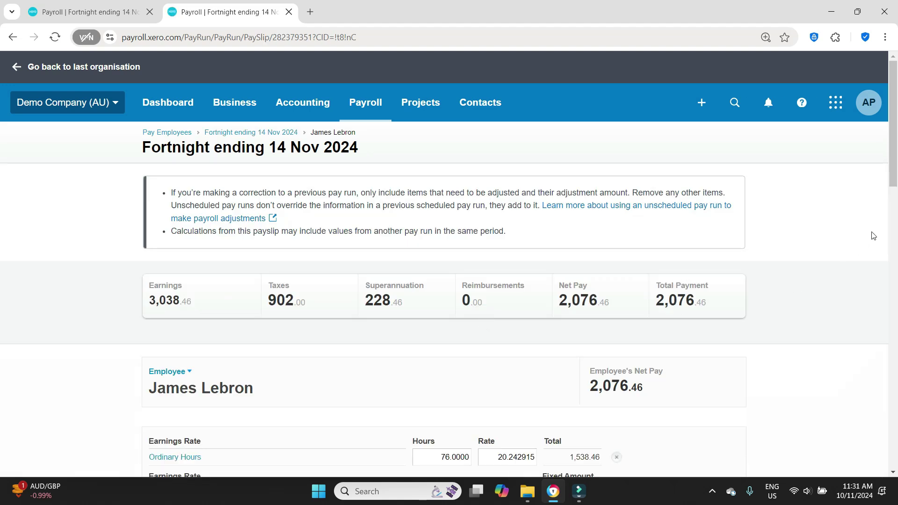
pyautogui.scroll(-2, 829, 221)
pyautogui.scroll(-3, 829, 222)
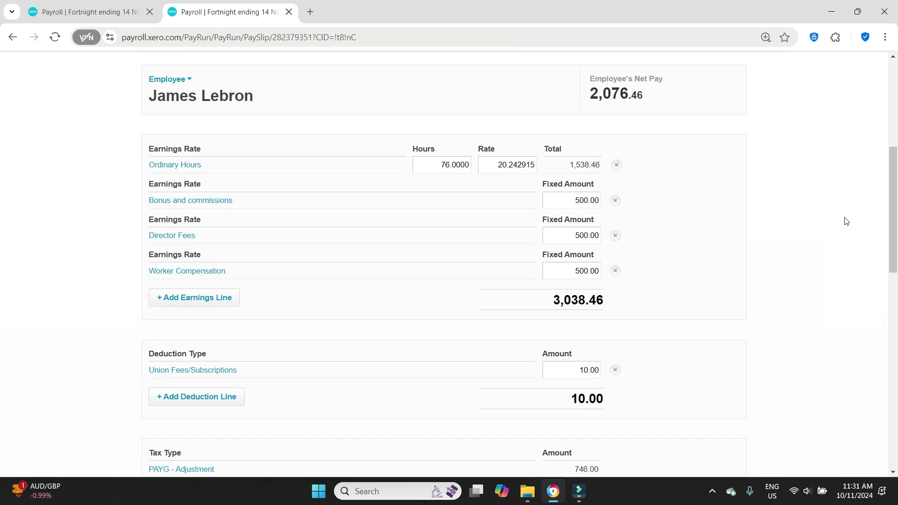
pyautogui.click(112, 13)
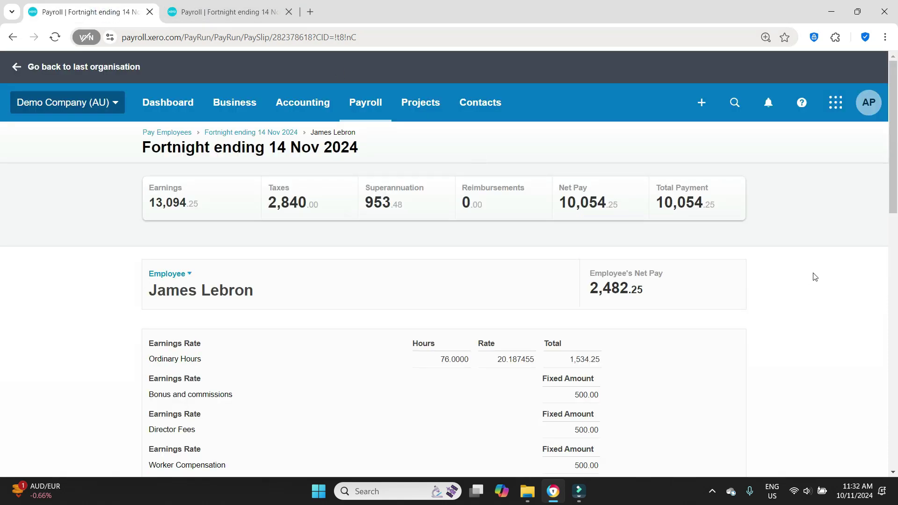
pyautogui.scroll(-2, 812, 277)
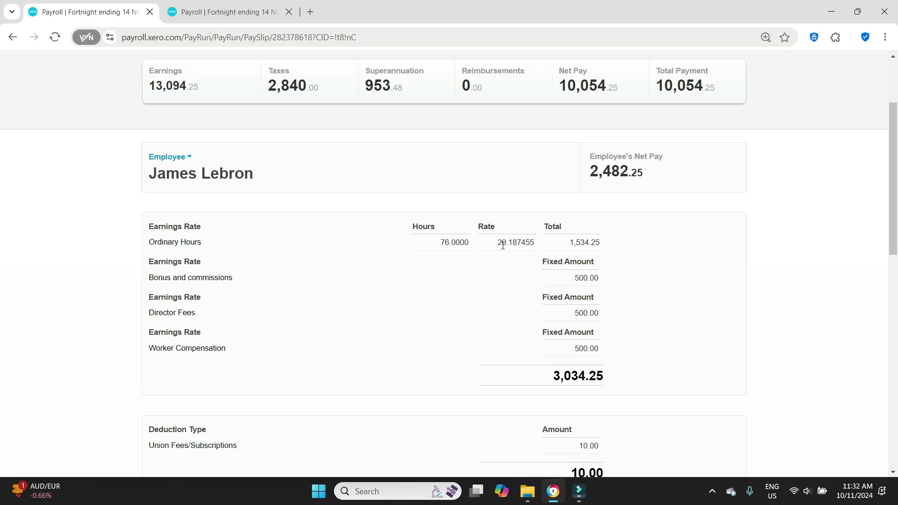
pyautogui.click(253, 11)
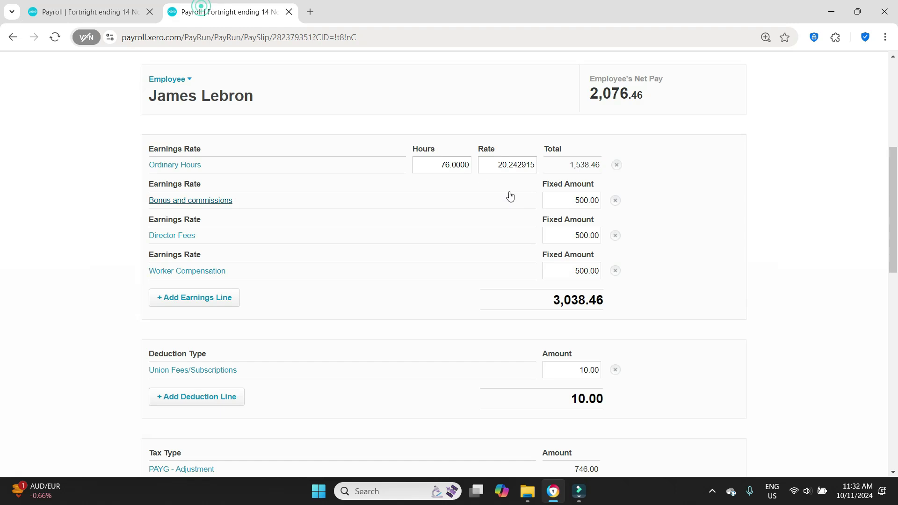
# Set the Ordinary Hours on the unscheduled payslip to -76 hours
pyautogui.click(433, 166)
pyautogui.click(430, 164)
pyautogui.write('-')
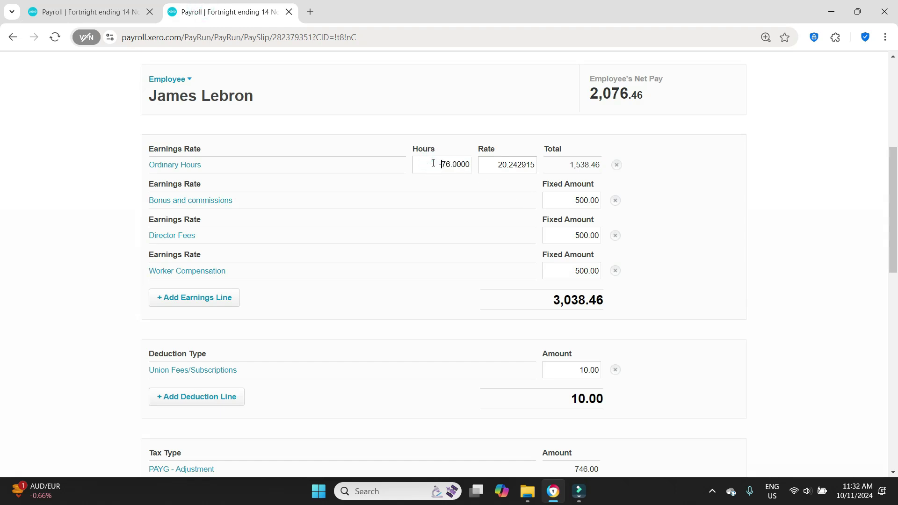
pyautogui.press('Tab')
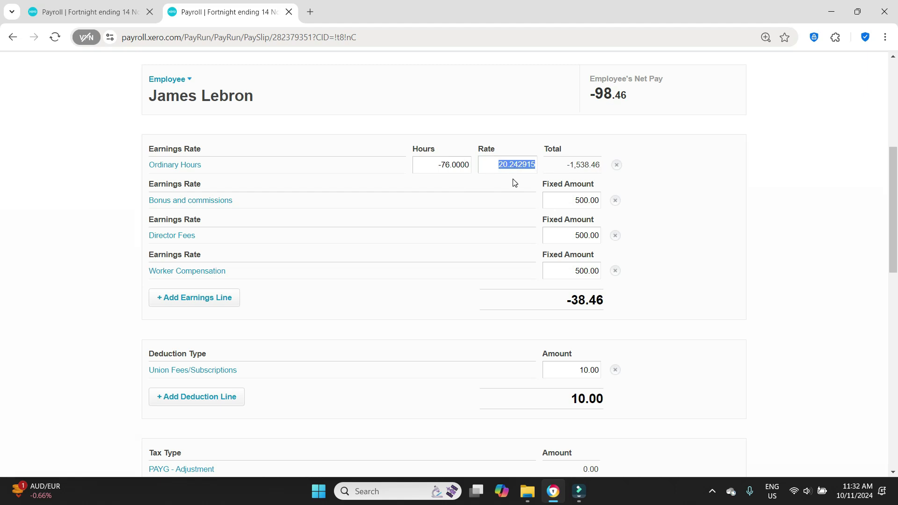
pyautogui.click(692, 187)
# Copy the Ordinary Hours rate of 20.187455 from the original payslip into the rate on the unscheduled payslip
pyautogui.click(96, 12)
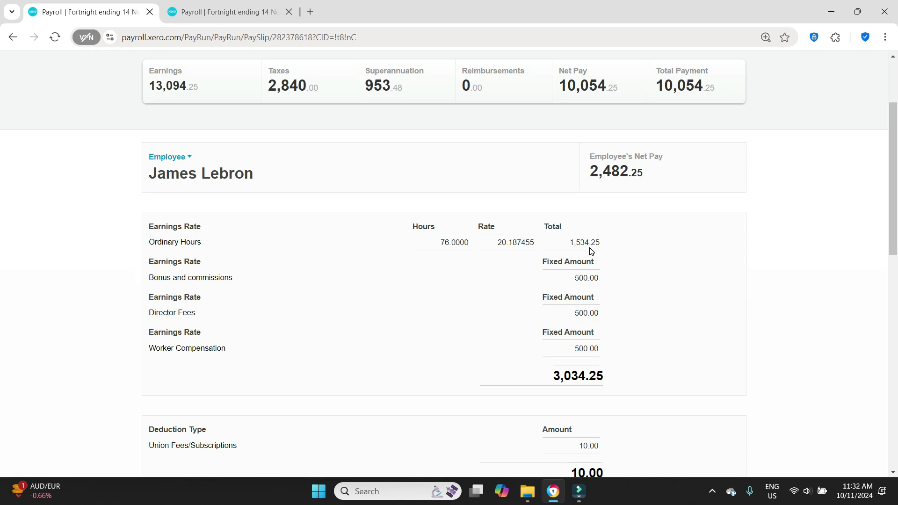
pyautogui.click(246, 11)
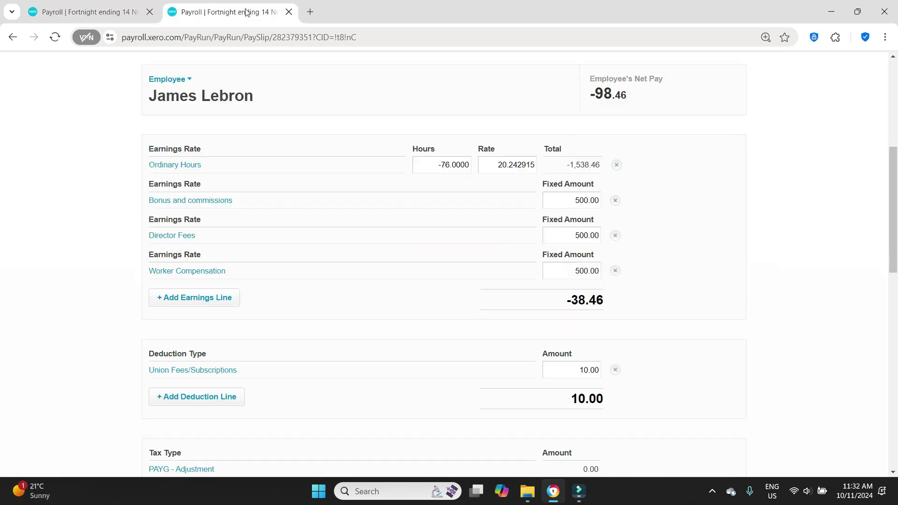
pyautogui.click(141, 7)
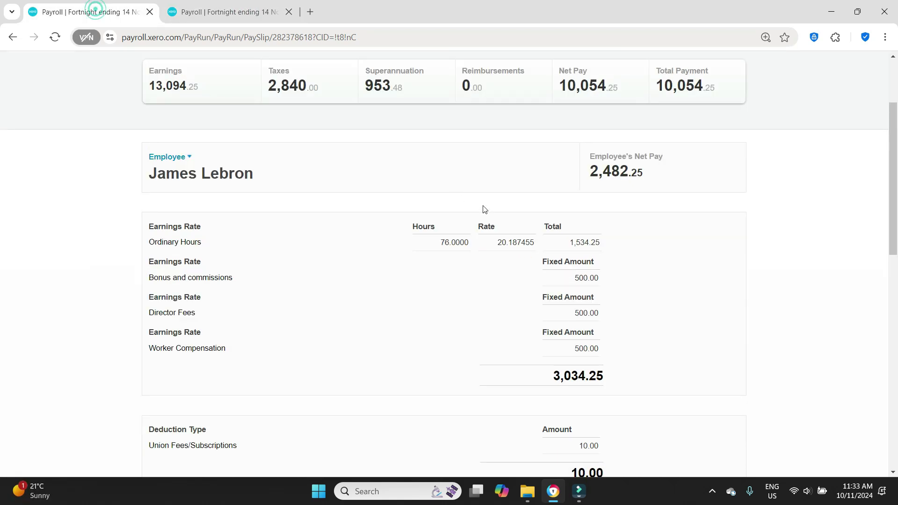
pyautogui.doubleClick(501, 242)
pyautogui.hotkey('ctrl', 'c')
pyautogui.click(225, 11)
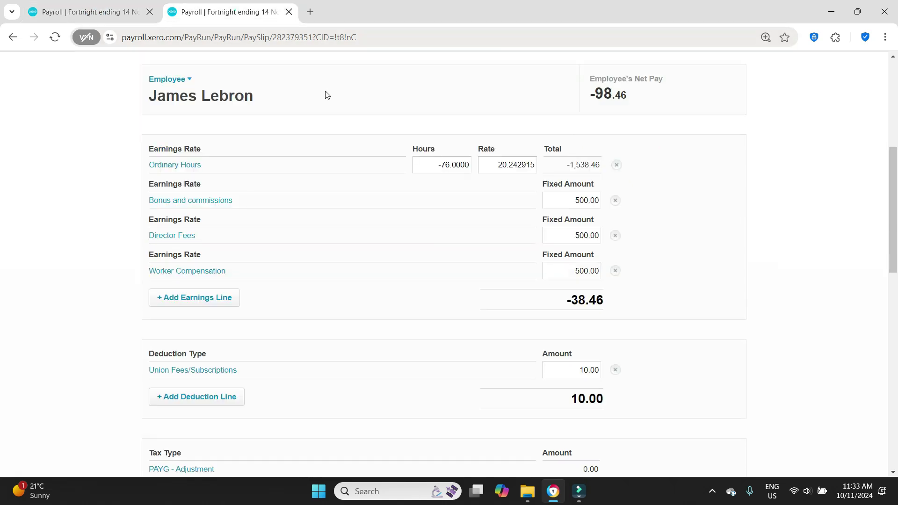
pyautogui.doubleClick(508, 158)
pyautogui.hotkey('ctrl', 'v')
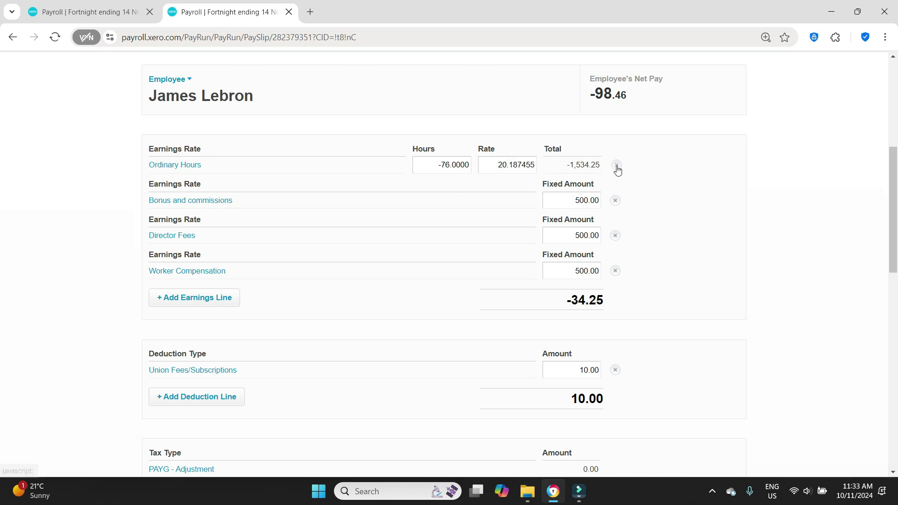
# Check the fixed earnings on the original payslip and set Bonus and commissions to -500.00 on the unscheduled payslip
pyautogui.click(106, 21)
pyautogui.click(578, 211)
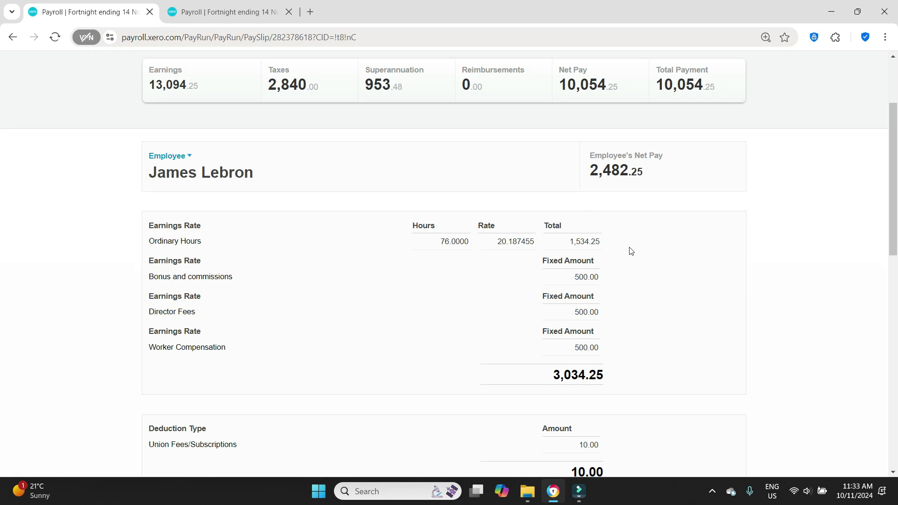
pyautogui.scroll(-1, 628, 250)
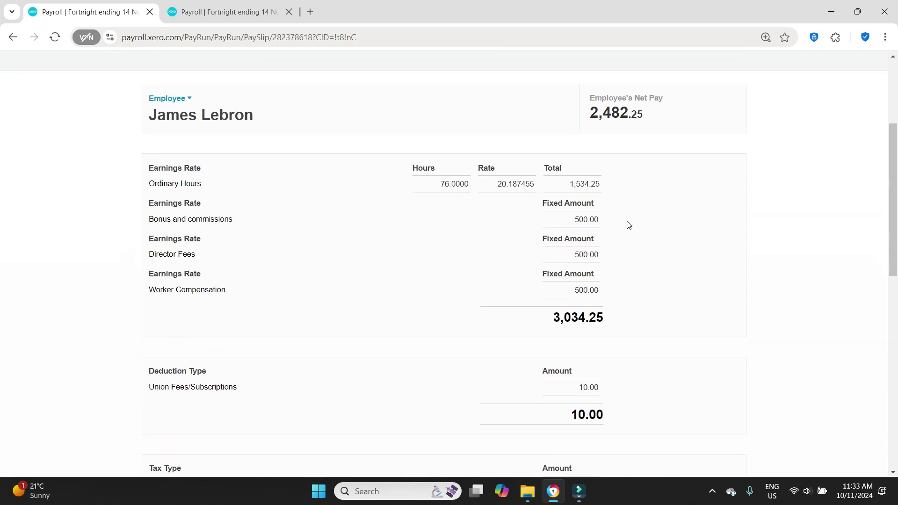
pyautogui.click(224, 13)
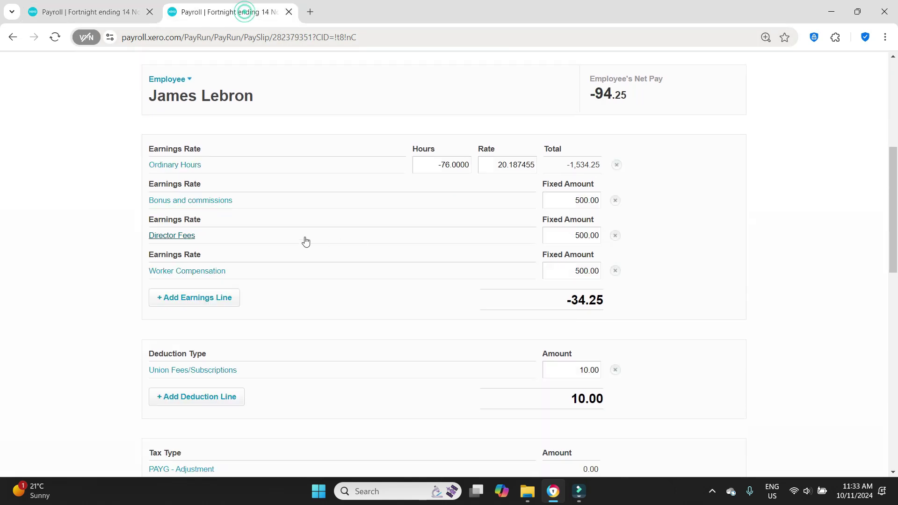
pyautogui.click(572, 207)
pyautogui.click(564, 200)
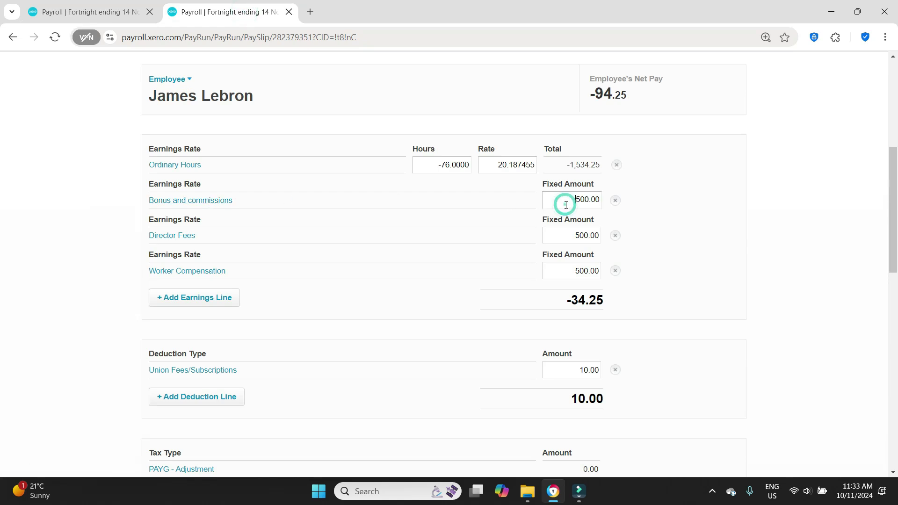
pyautogui.write('-')
pyautogui.press('Tab')
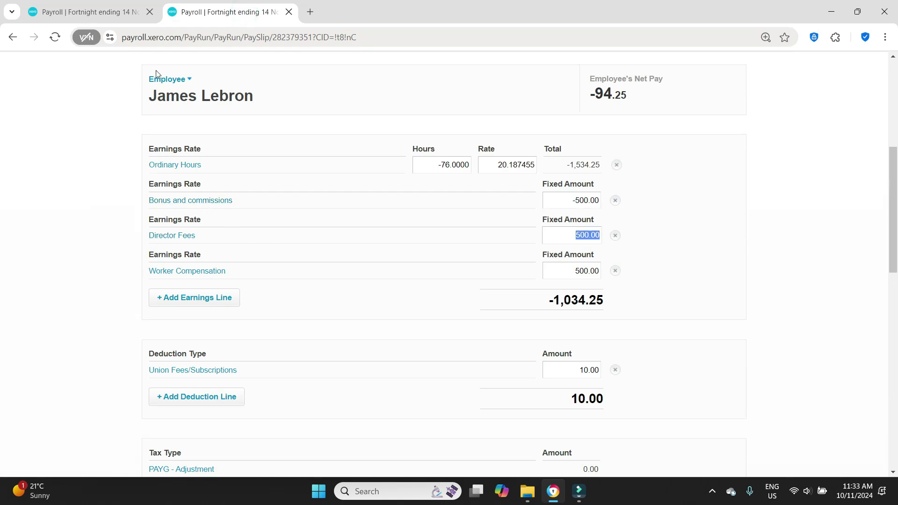
# Check the Director Fees on the original payslip and set them to -500.00 on the unscheduled payslip
pyautogui.click(98, 7)
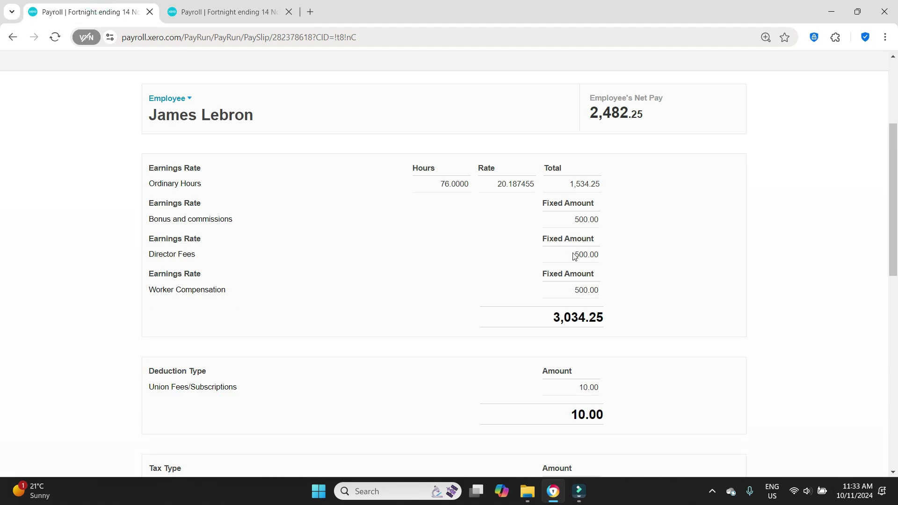
pyautogui.click(205, 11)
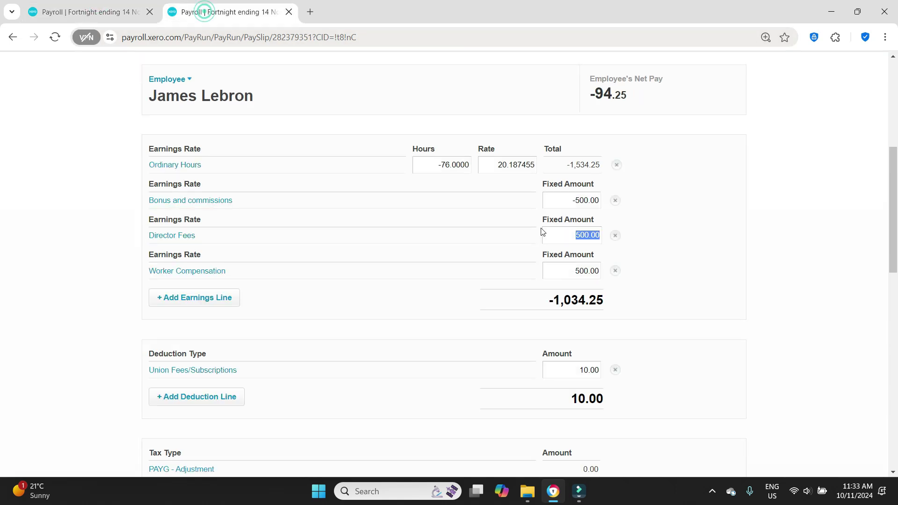
pyautogui.click(574, 240)
pyautogui.write('-')
pyautogui.press('Tab')
# Check the Worker Compensation amount on the original payslip and set it to -500.00 on the unscheduled payslip
pyautogui.click(111, 11)
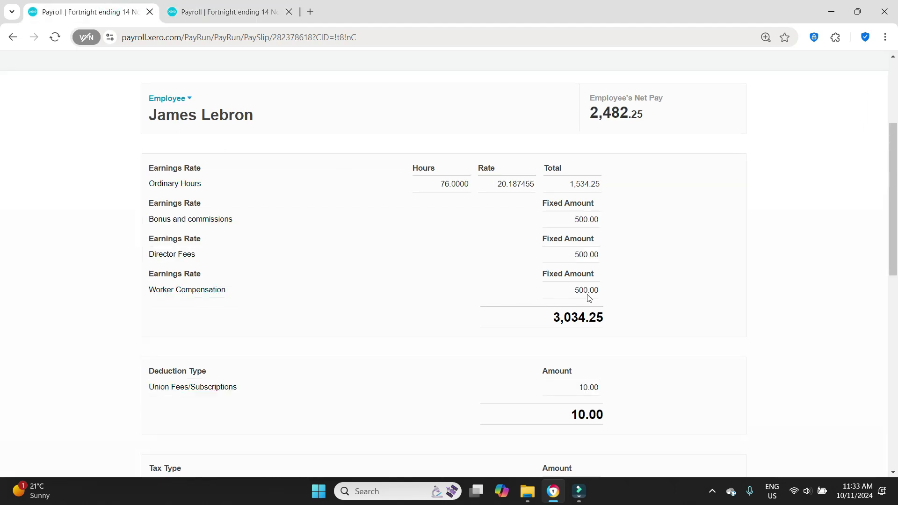
pyautogui.click(240, 8)
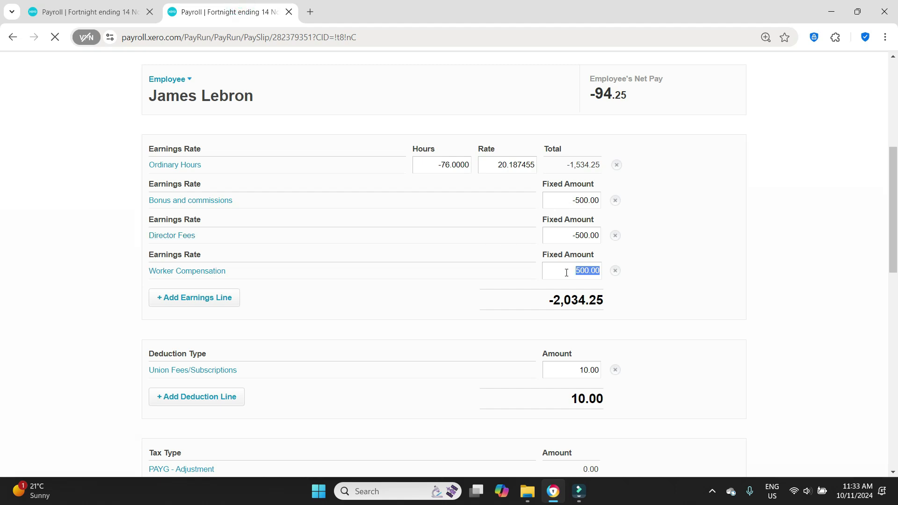
pyautogui.click(552, 271)
pyautogui.write('-')
pyautogui.press('Tab')
pyautogui.click(703, 291)
# Check the deduction on the original payslip and set Union Fees/Subscriptions to -10.00 on the unscheduled payslip
pyautogui.click(96, 11)
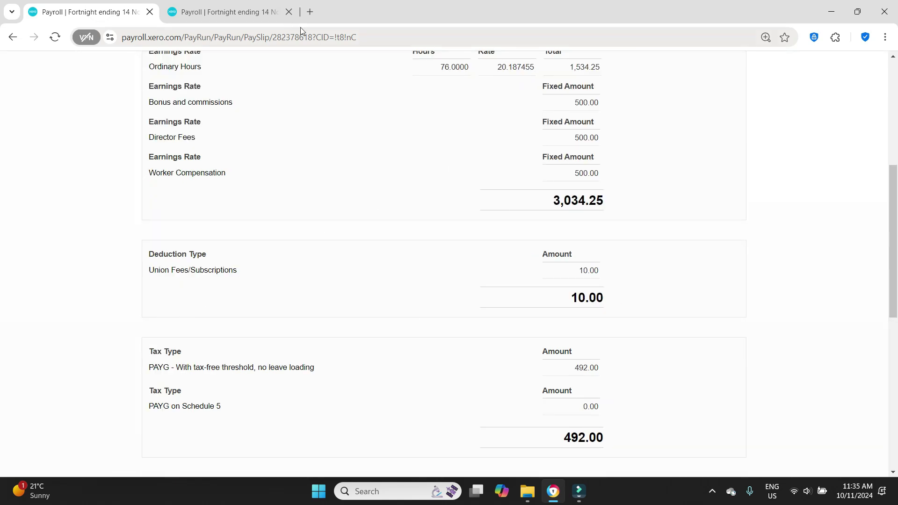
pyautogui.click(243, 5)
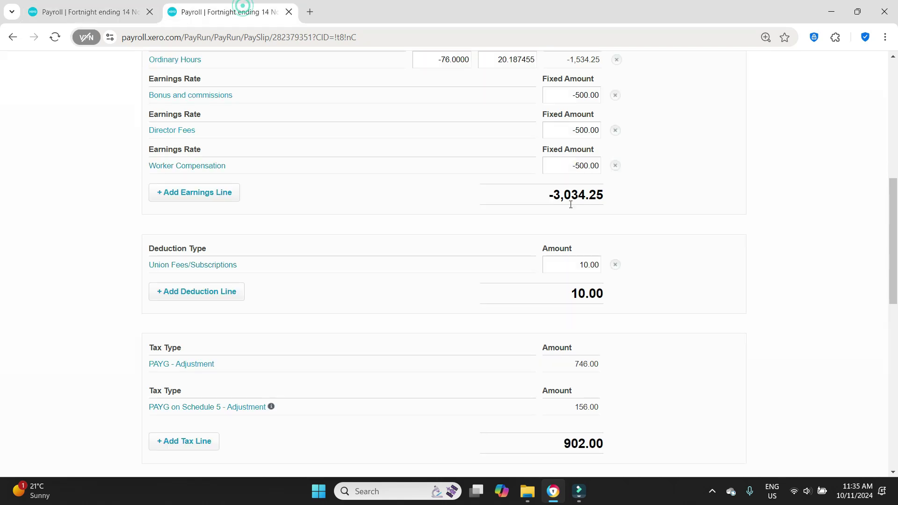
pyautogui.click(568, 269)
pyautogui.click(568, 266)
pyautogui.write('-')
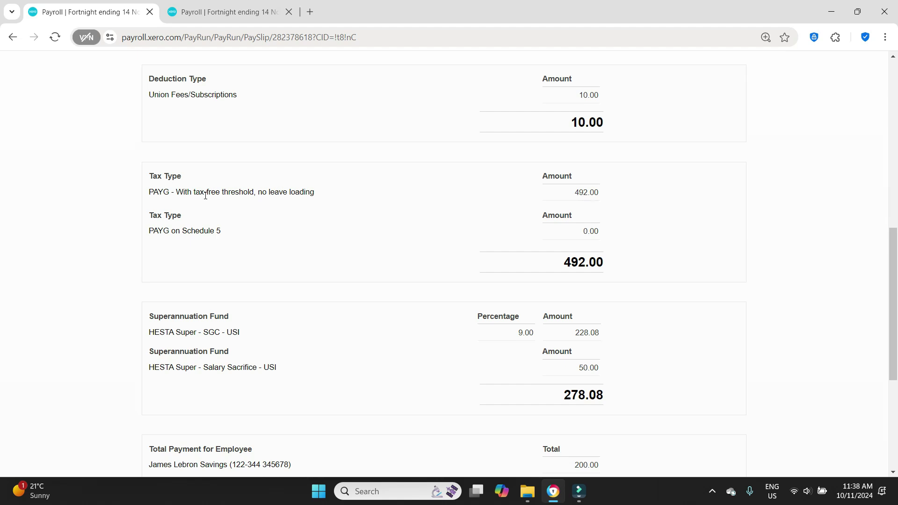
# Add a Manual Adjustment - PAYG tax line described as "Reverse out pay run" to the unscheduled payslip
pyautogui.click(224, 12)
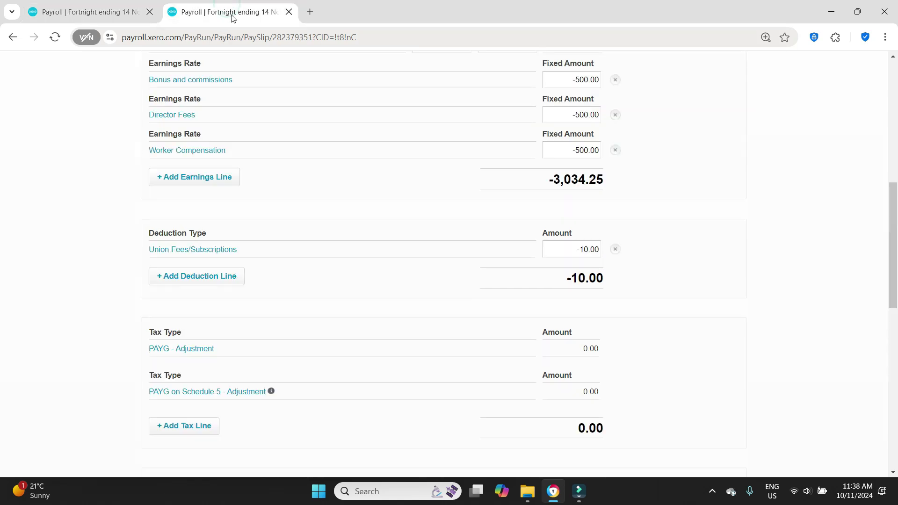
pyautogui.scroll(-2, 325, 142)
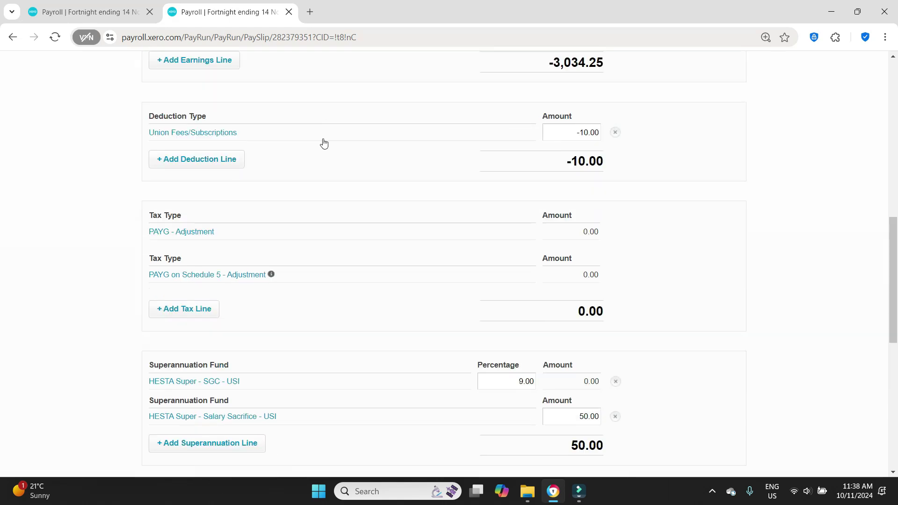
pyautogui.click(562, 233)
pyautogui.click(561, 230)
pyautogui.click(559, 229)
pyautogui.click(193, 315)
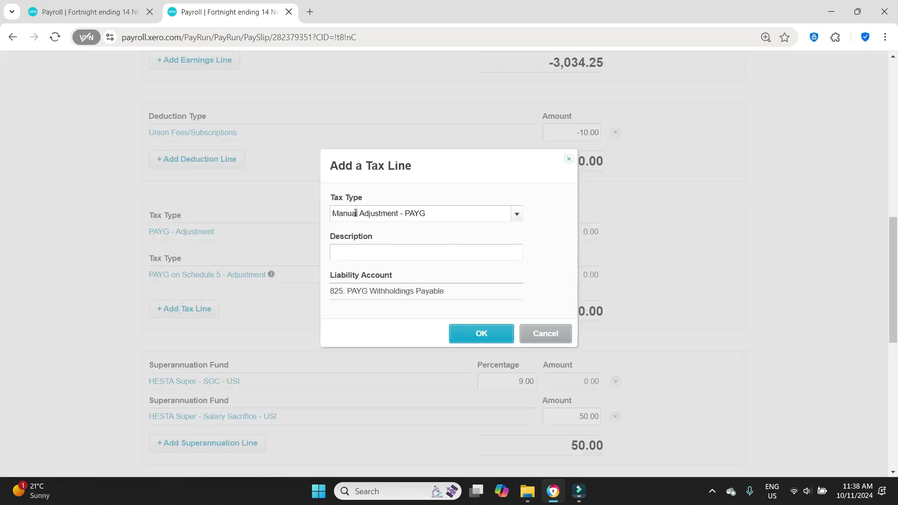
pyautogui.click(517, 219)
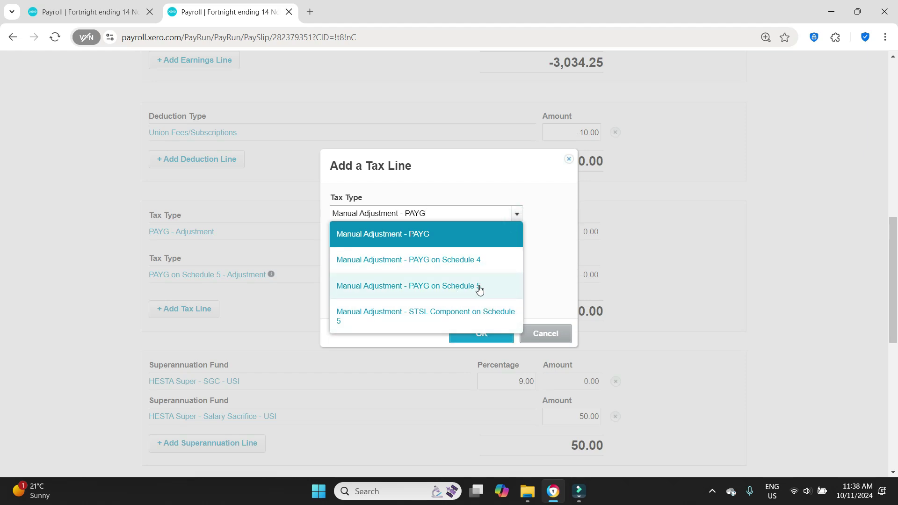
pyautogui.click(412, 235)
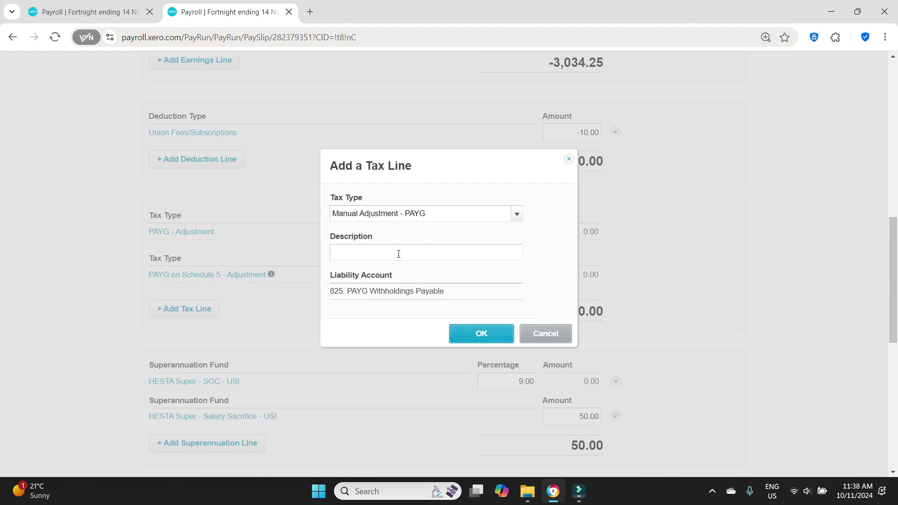
pyautogui.write('Reverse out pay run')
pyautogui.click(478, 334)
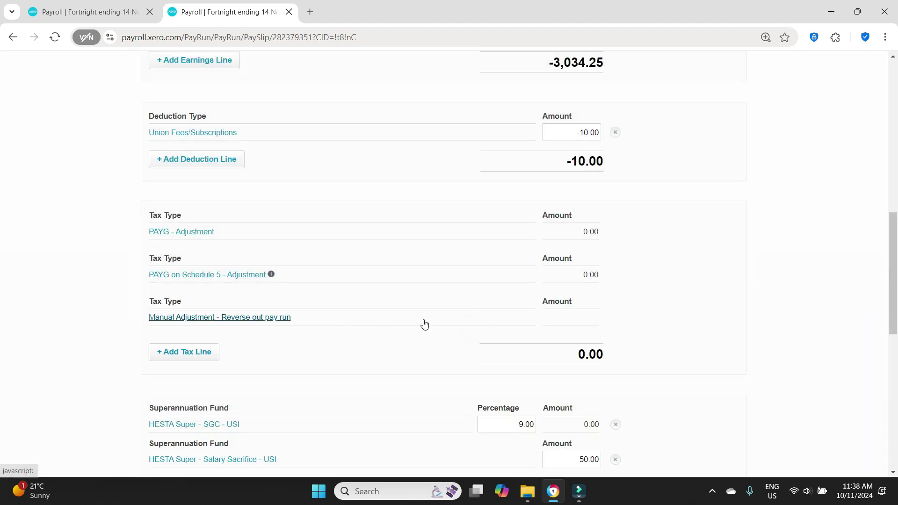
# Set the amount of the manual PAYG adjustment line to -492
pyautogui.click(575, 320)
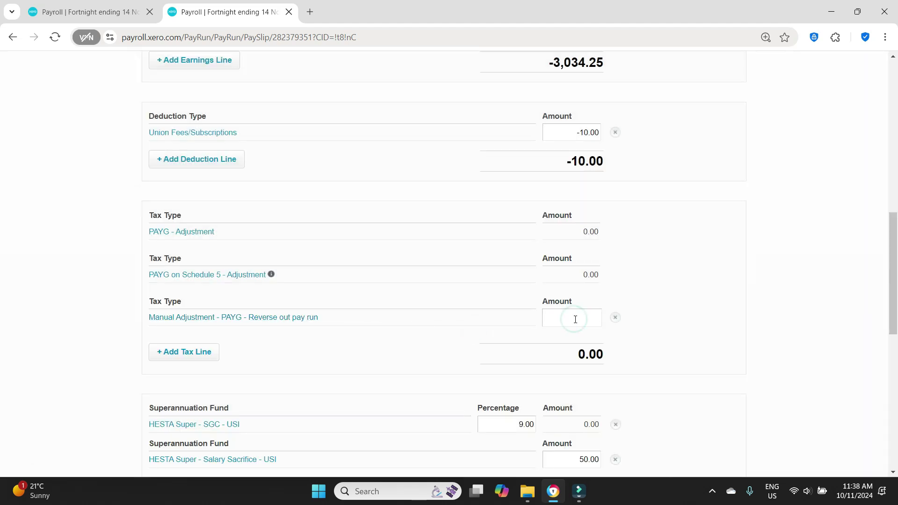
pyautogui.write('-492')
pyautogui.press('Tab')
pyautogui.click(786, 314)
# Compare the tax and superannuation amounts on the original payslip with those on the unscheduled payslip
pyautogui.click(112, 13)
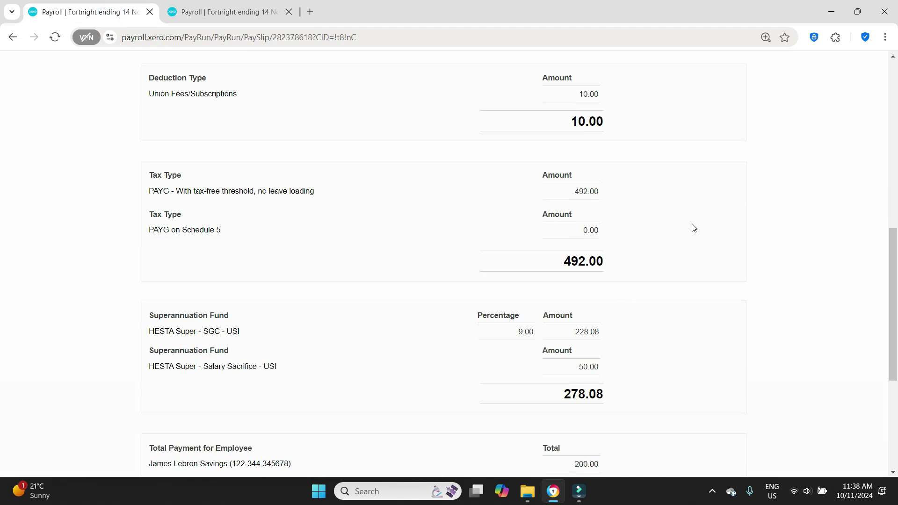
pyautogui.scroll(-5, 694, 227)
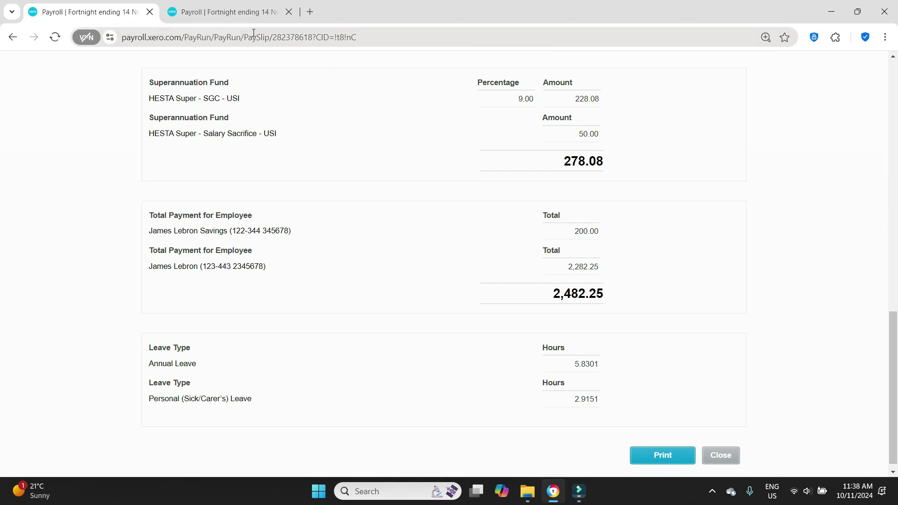
pyautogui.click(245, 15)
pyautogui.scroll(-5, 686, 200)
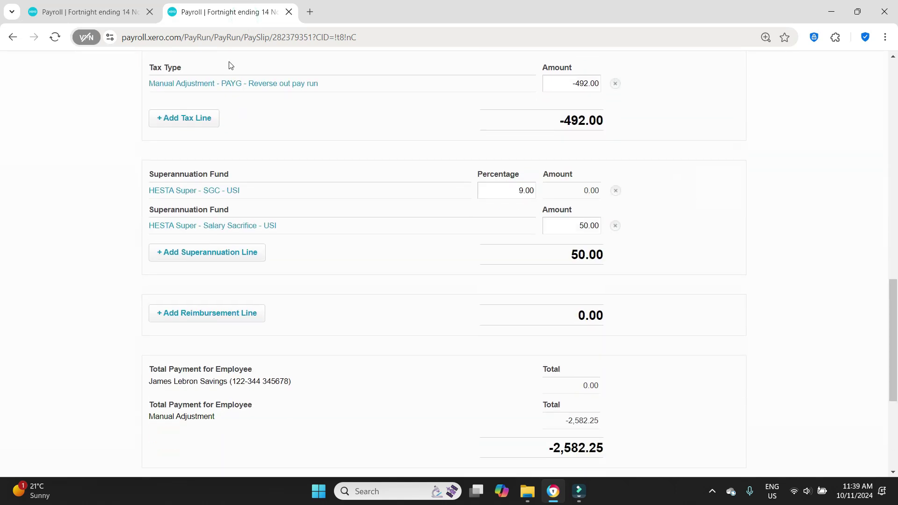
pyautogui.click(100, 14)
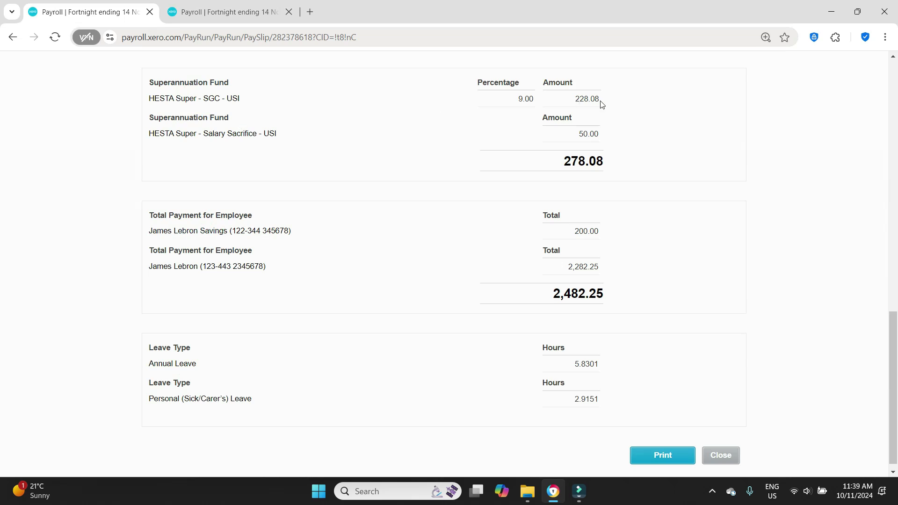
# Try to edit the amount of the percentage-based HESTA Super - SGC line on the unscheduled payslip
pyautogui.click(234, 10)
pyautogui.click(565, 190)
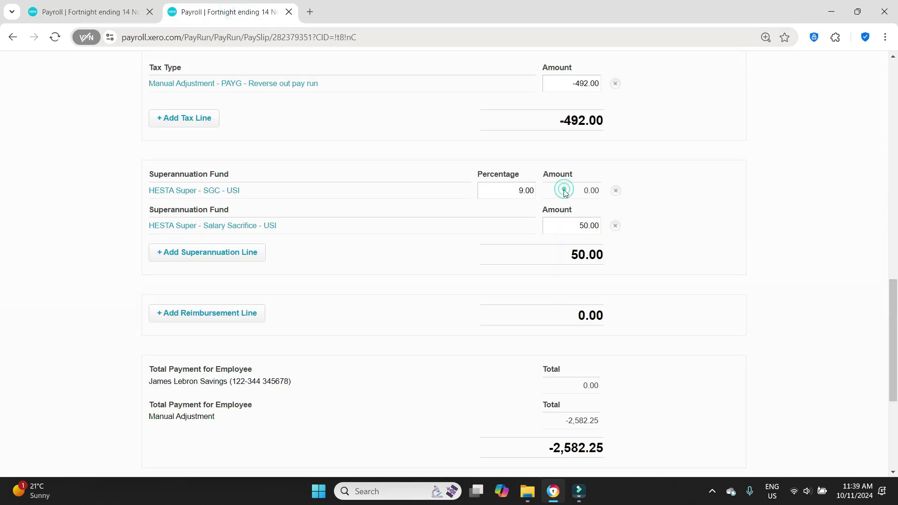
pyautogui.click(515, 192)
pyautogui.click(564, 192)
pyautogui.scroll(7, 667, 221)
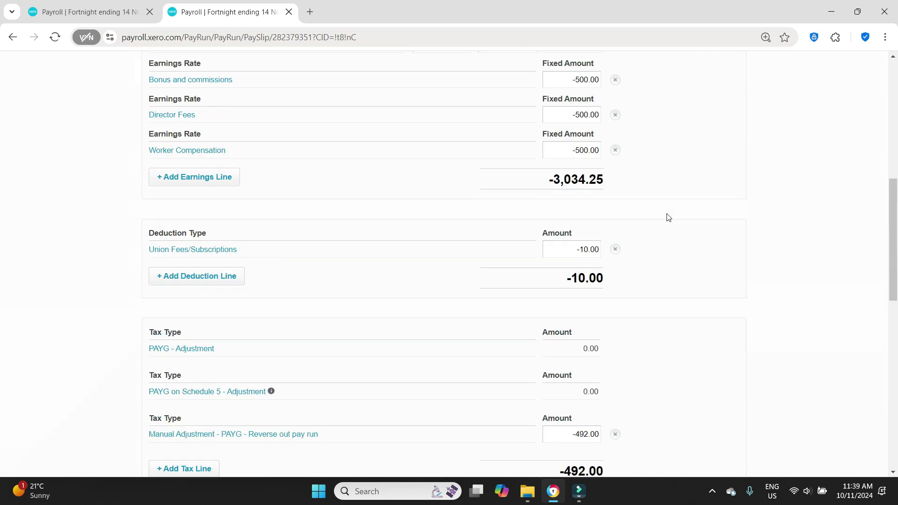
pyautogui.scroll(-8, 703, 197)
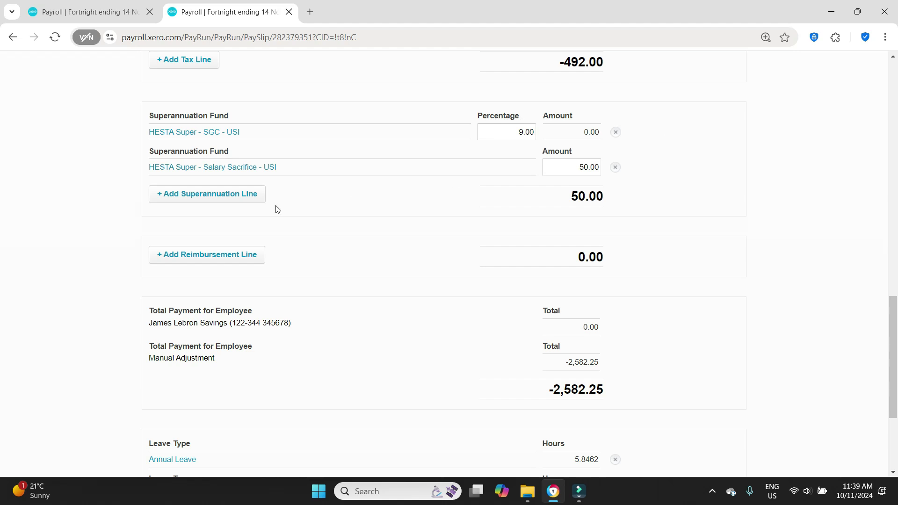
# Add a Superannuation Guarantee Contribution (SGC) line with the Fixed Amount calculation type to the unscheduled payslip
pyautogui.click(210, 199)
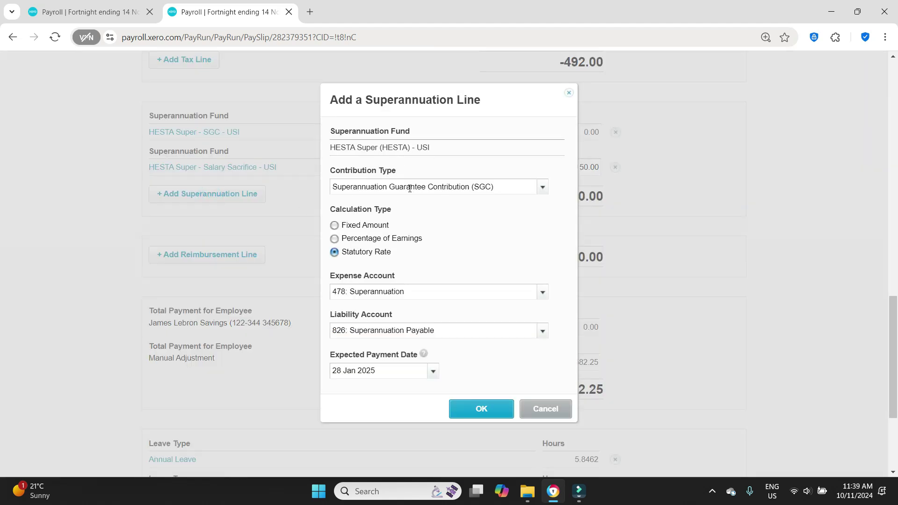
pyautogui.click(356, 227)
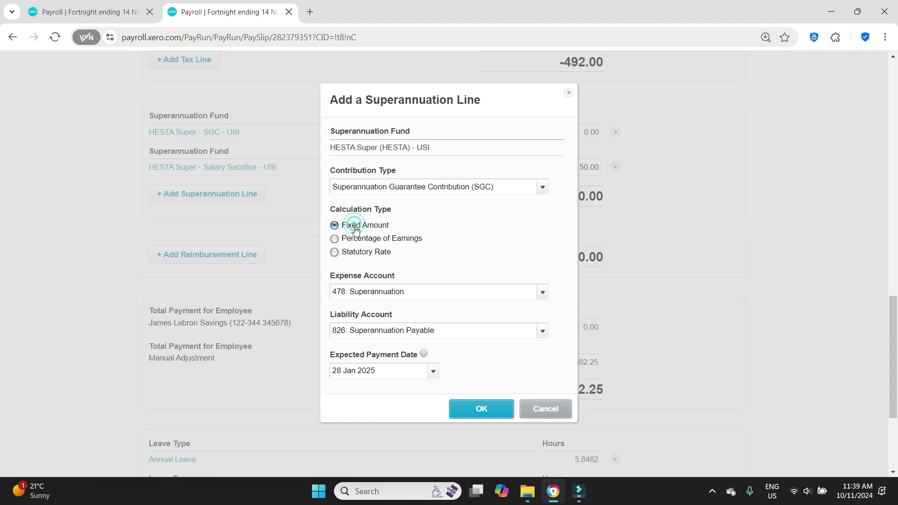
pyautogui.click(496, 410)
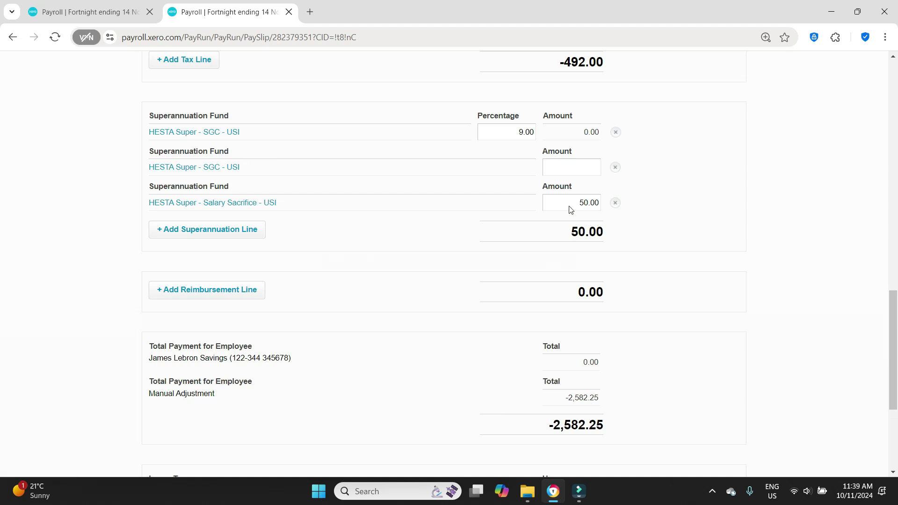
# Set the new fixed-amount SGC line to -228.08 per the original payslip and remove the 9.00 percent SGC line
pyautogui.hotkey('ctrl', 'shift', 'Tab')
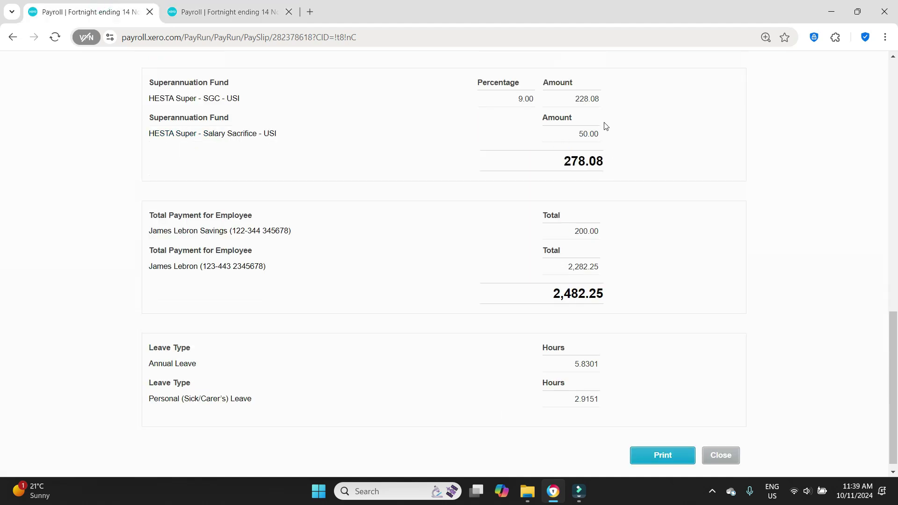
pyautogui.click(206, 4)
pyautogui.click(565, 168)
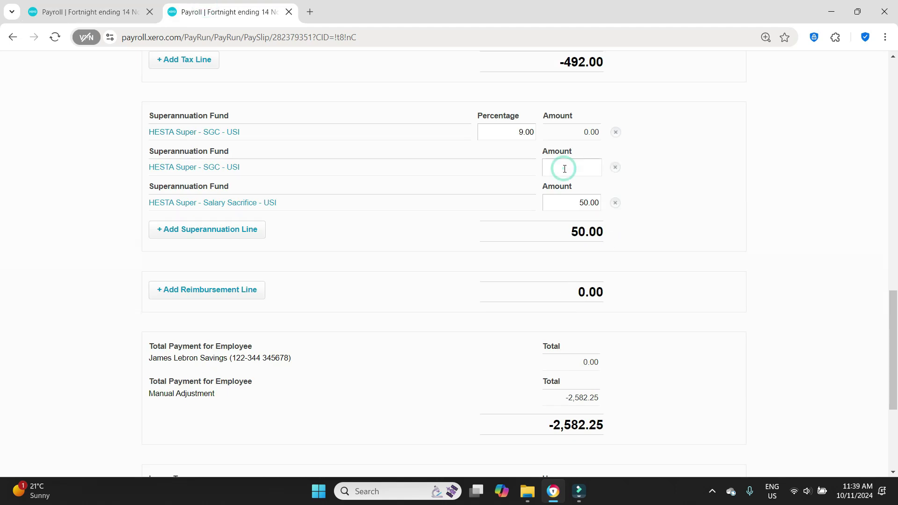
pyautogui.write('-228.08')
pyautogui.click(744, 193)
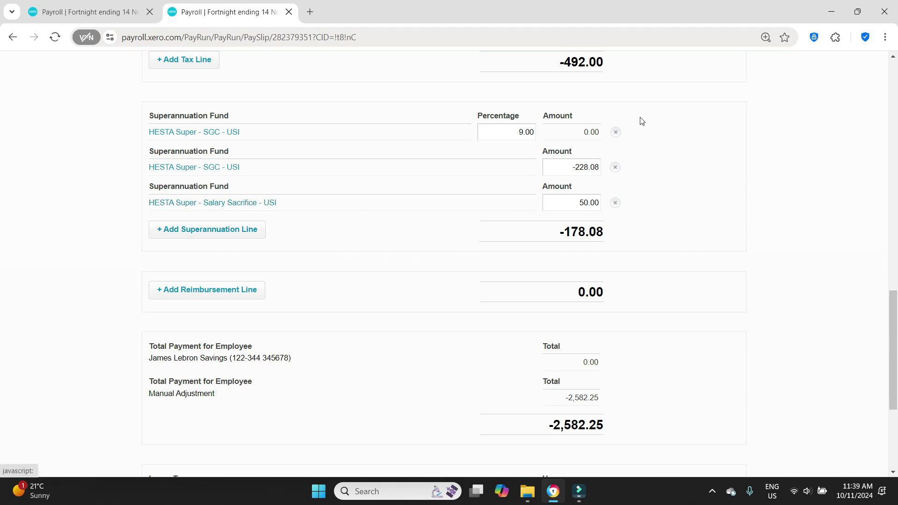
pyautogui.click(616, 133)
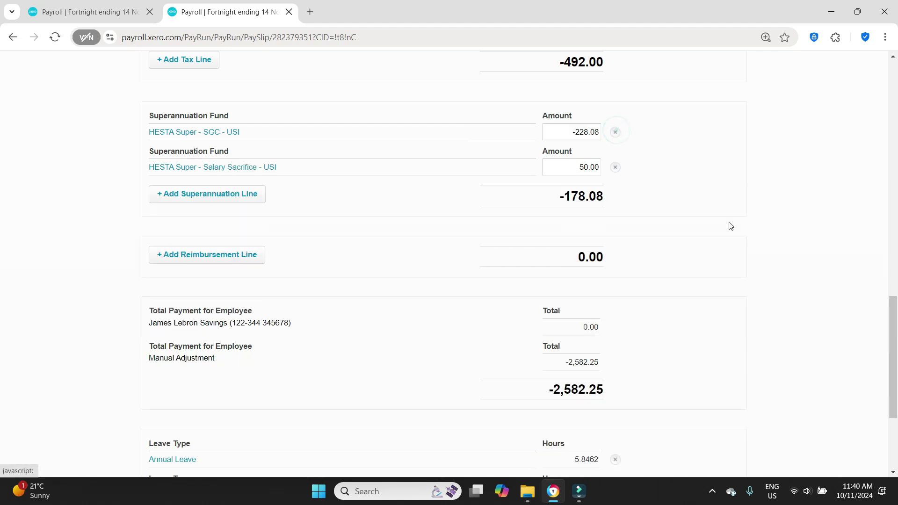
# Set the Salary Sacrifice super on the unscheduled payslip to -50.00 and compare the superannuation and payment totals with the original payslip
pyautogui.click(89, 12)
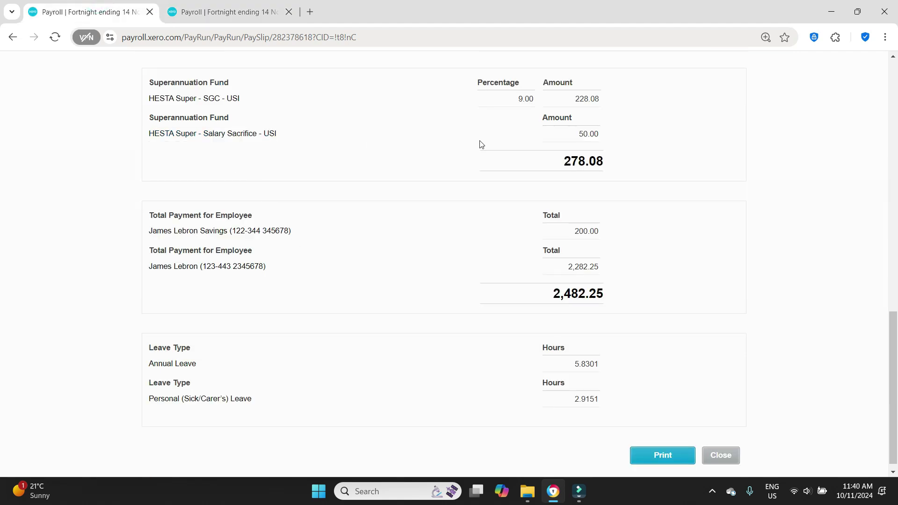
pyautogui.click(233, 14)
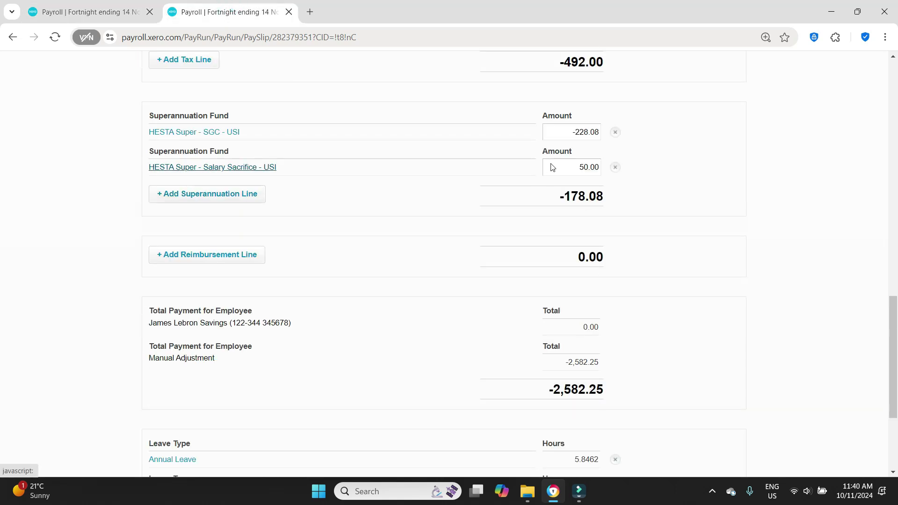
pyautogui.click(567, 166)
pyautogui.click(567, 166)
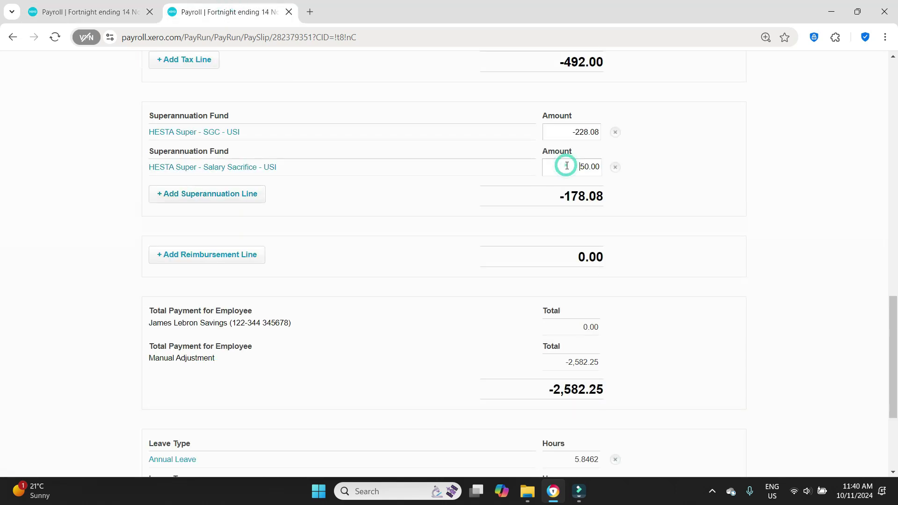
pyautogui.write('-')
pyautogui.click(778, 161)
pyautogui.click(84, 11)
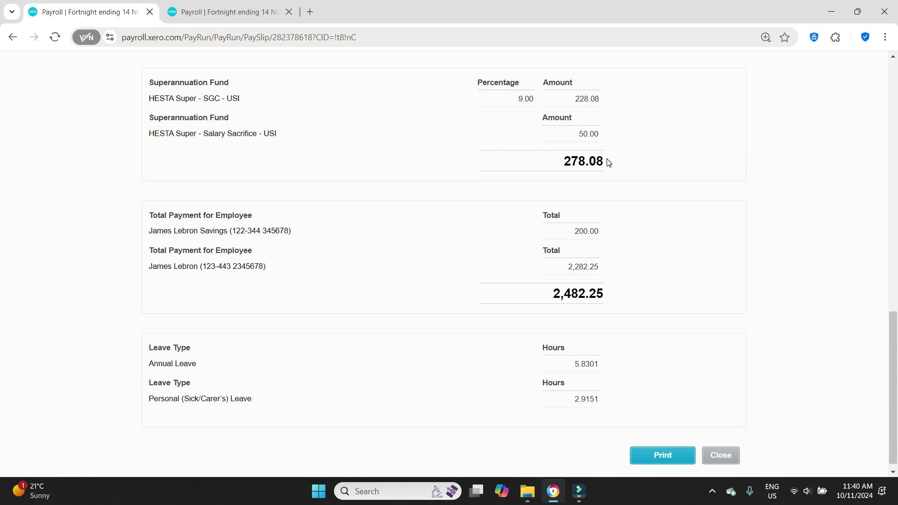
pyautogui.click(230, 12)
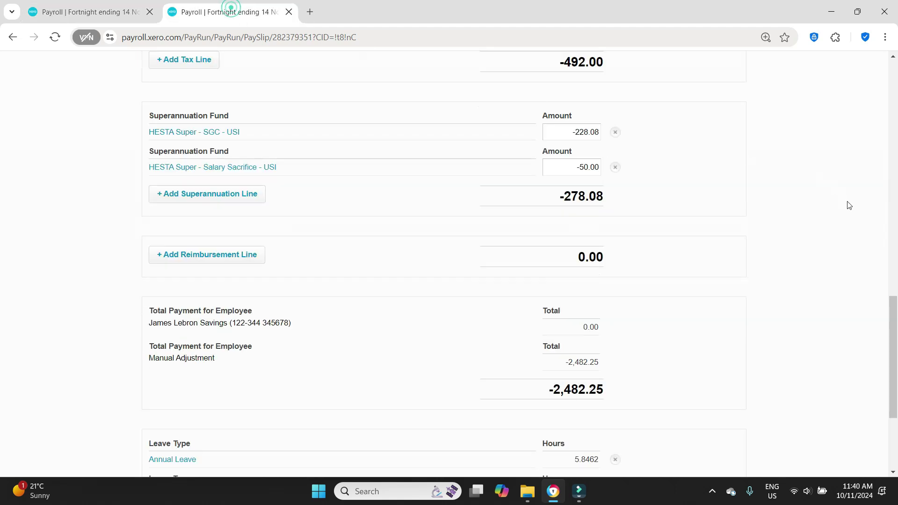
pyautogui.scroll(-1, 855, 213)
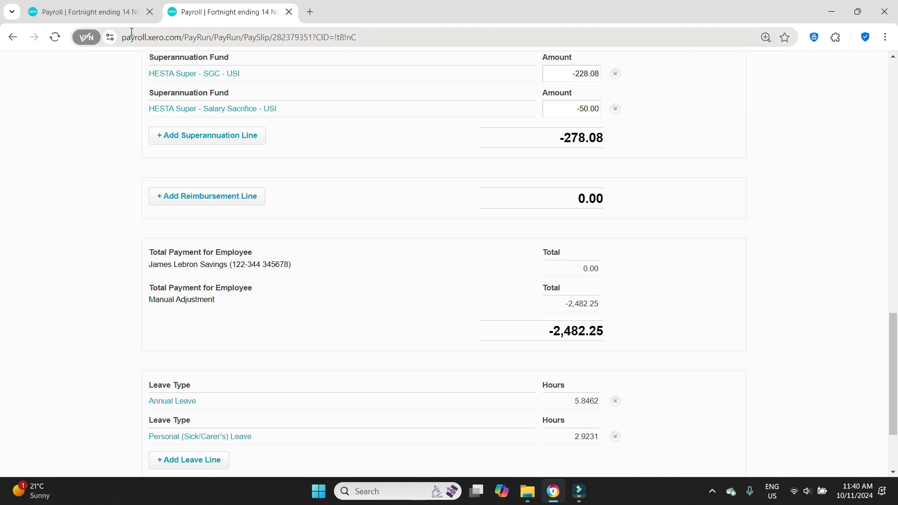
# Replace the calculated Annual Leave line on the unscheduled payslip with a manual one that has Calculate Leave Accrual set to No
pyautogui.click(100, 14)
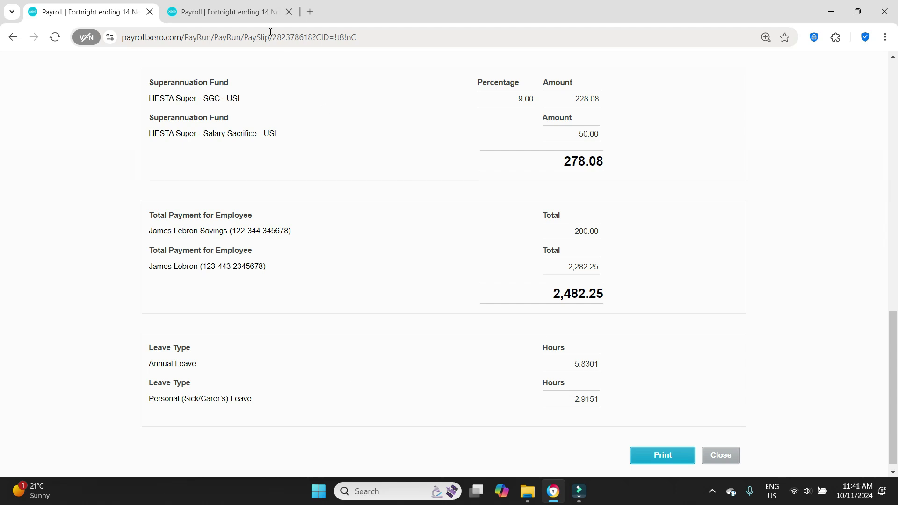
pyautogui.click(234, 12)
pyautogui.scroll(-2, 678, 265)
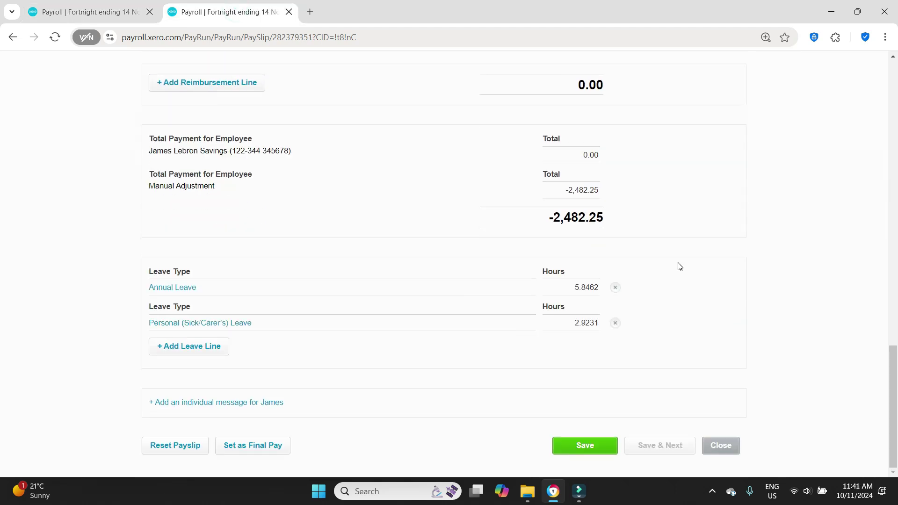
pyautogui.click(192, 347)
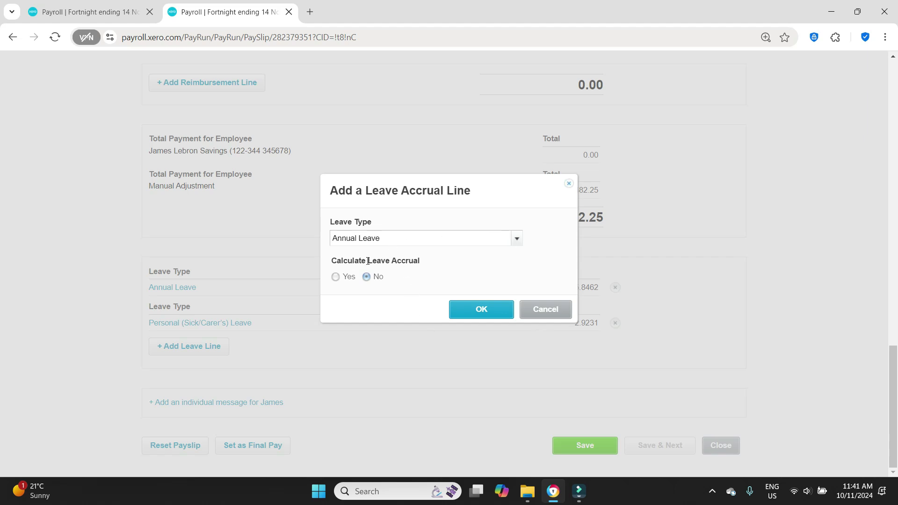
pyautogui.click(482, 309)
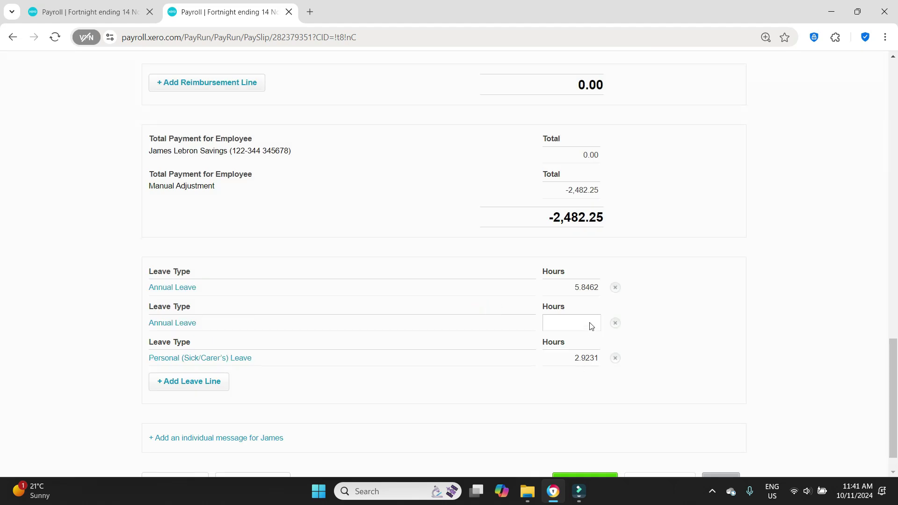
pyautogui.click(617, 289)
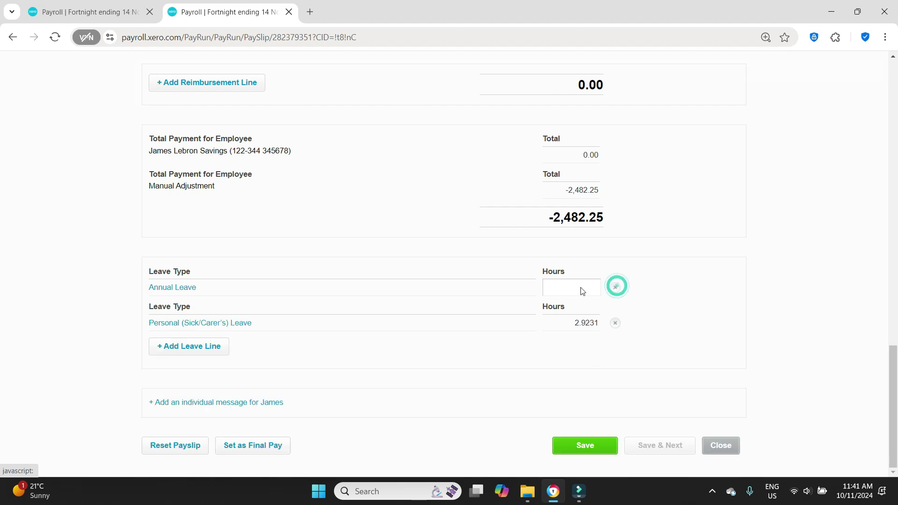
# Check the Annual Leave hours on the original payslip and set the manual Annual Leave line to -5.8301 hours
pyautogui.click(90, 19)
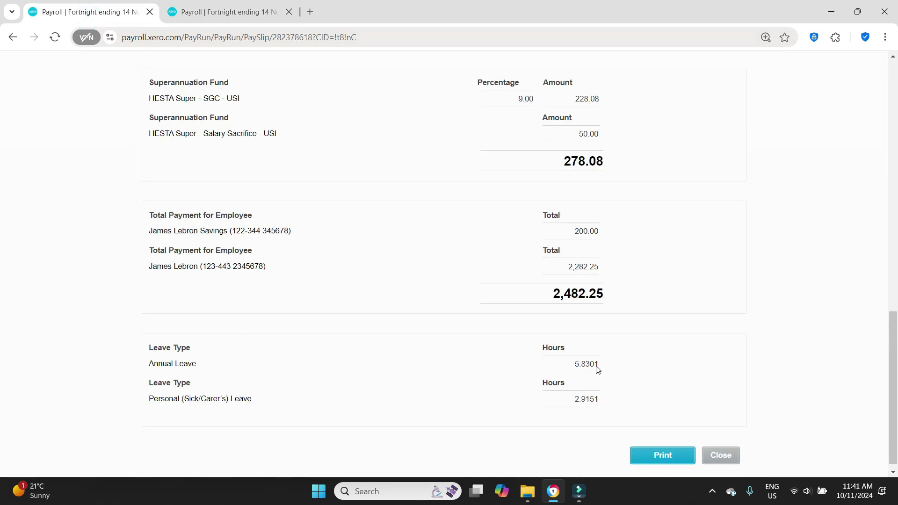
pyautogui.click(231, 13)
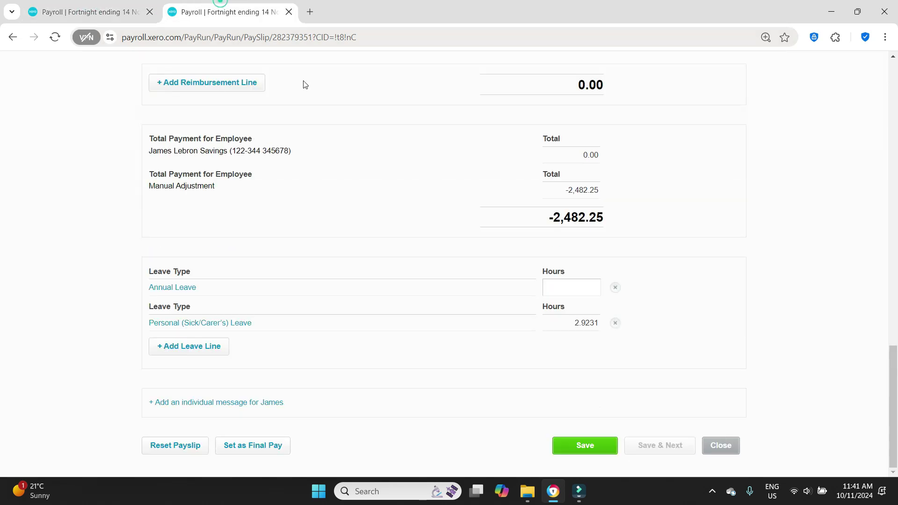
pyautogui.click(579, 290)
pyautogui.write('-5.8301')
pyautogui.click(803, 296)
# Replace the calculated Personal (Sick/Carer's) Leave line with a manual one that has Calculate Leave Accrual set to No
pyautogui.click(615, 325)
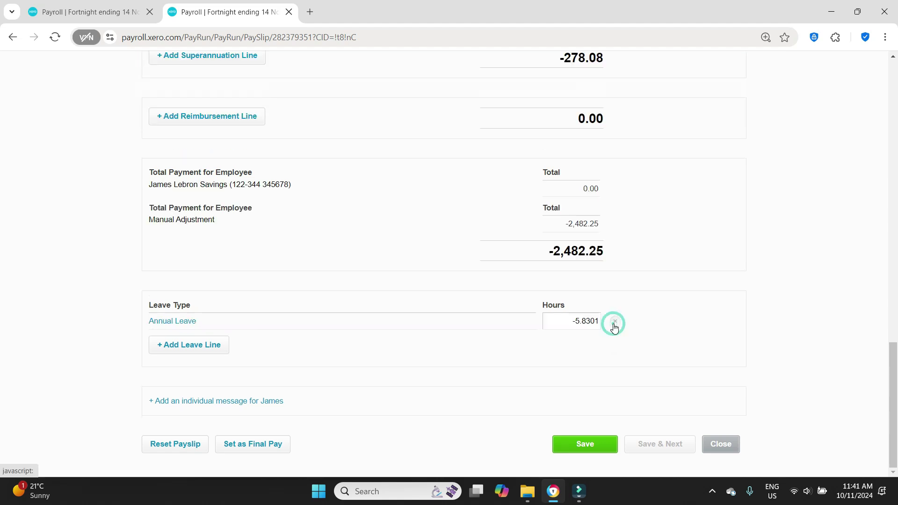
pyautogui.click(202, 349)
pyautogui.click(515, 256)
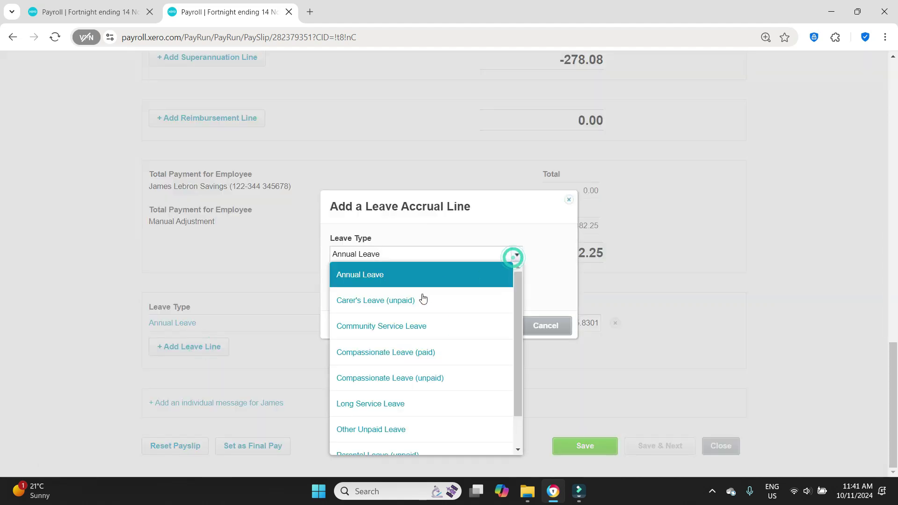
pyautogui.scroll(-1, 409, 394)
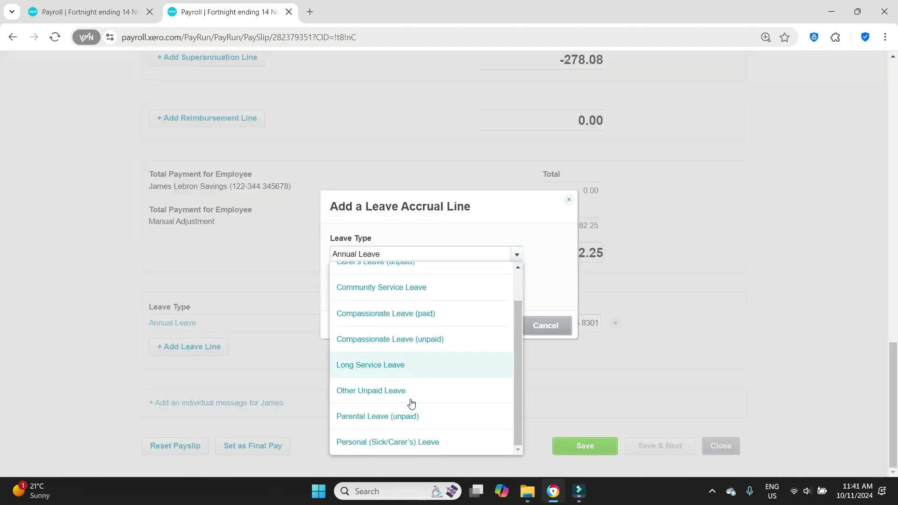
pyautogui.click(412, 443)
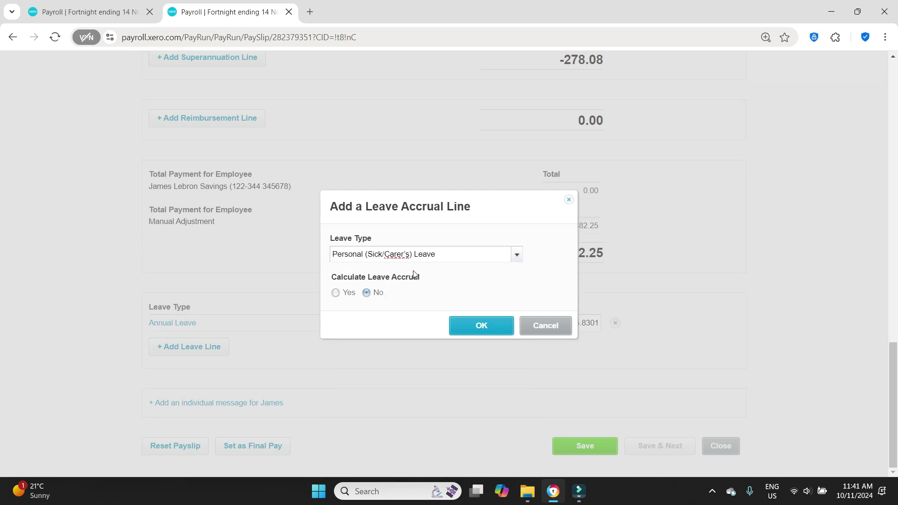
pyautogui.click(469, 320)
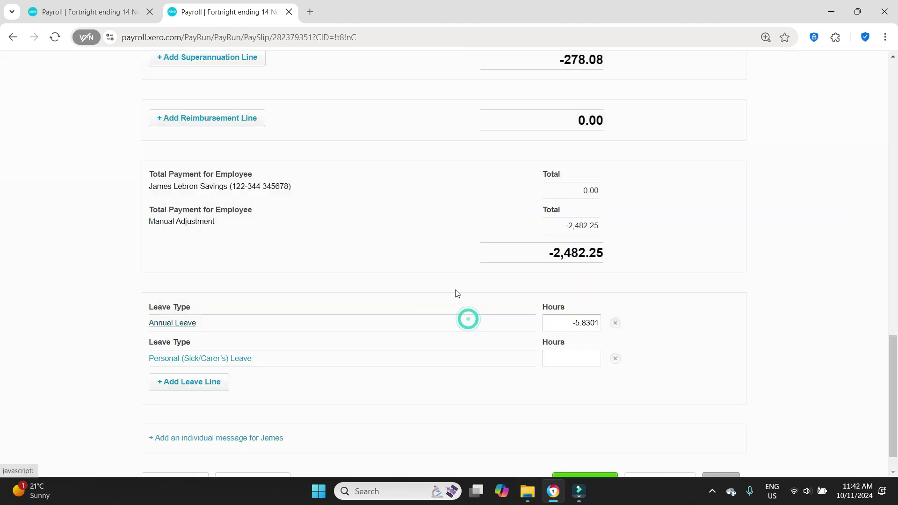
# Check the Personal (Sick/Carer's) Leave hours on the original payslip and set the manual line to -2.9151 hours
pyautogui.click(82, 6)
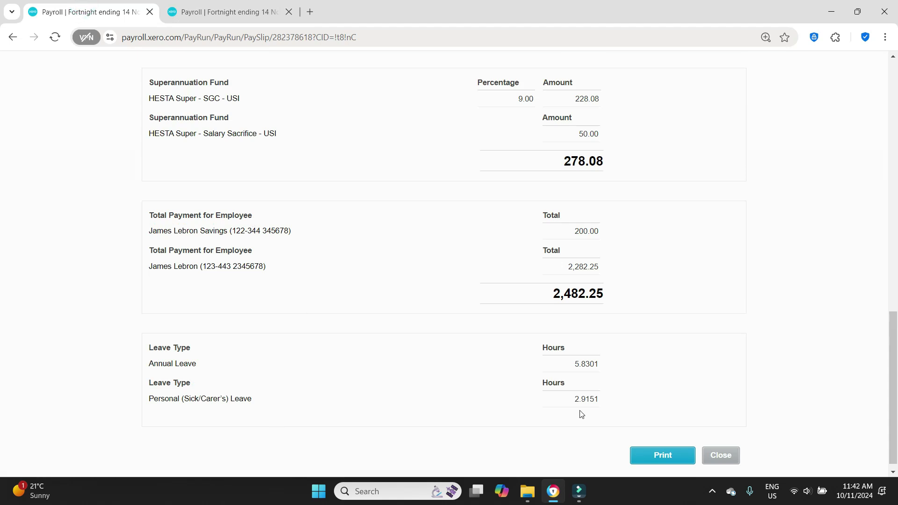
pyautogui.click(225, 12)
pyautogui.click(569, 361)
pyautogui.write('-2')
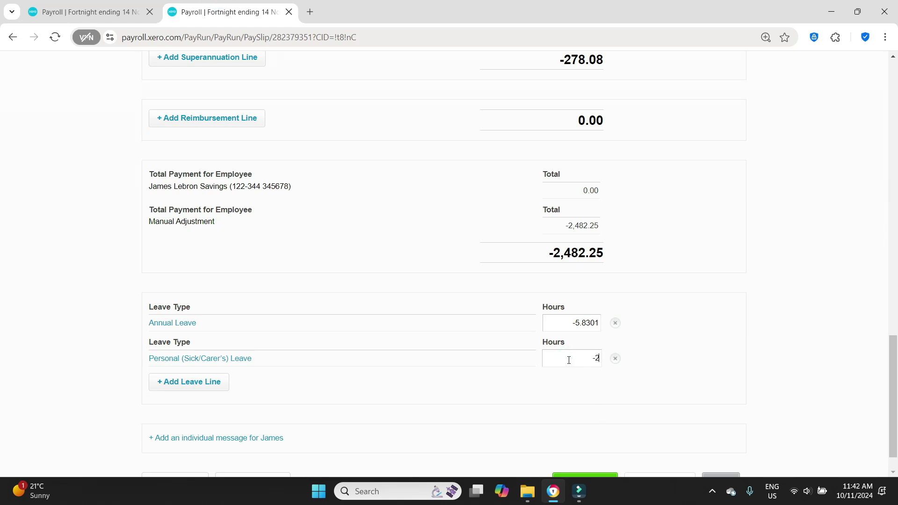
pyautogui.write('.9151')
pyautogui.scroll(-1, 777, 323)
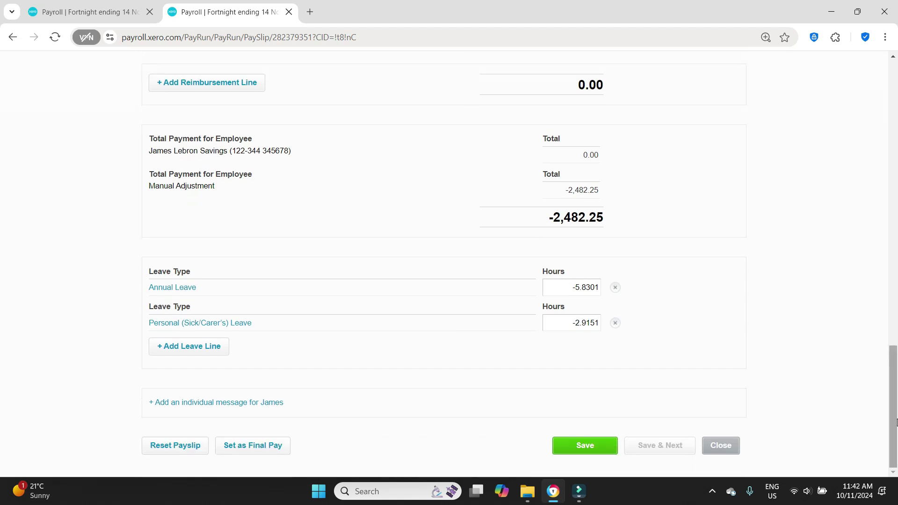
# Compare the earnings and PAYG tax totals on the unscheduled payslip with those on the original payslip
pyautogui.moveTo(894, 425); pyautogui.dragTo(883, 116)
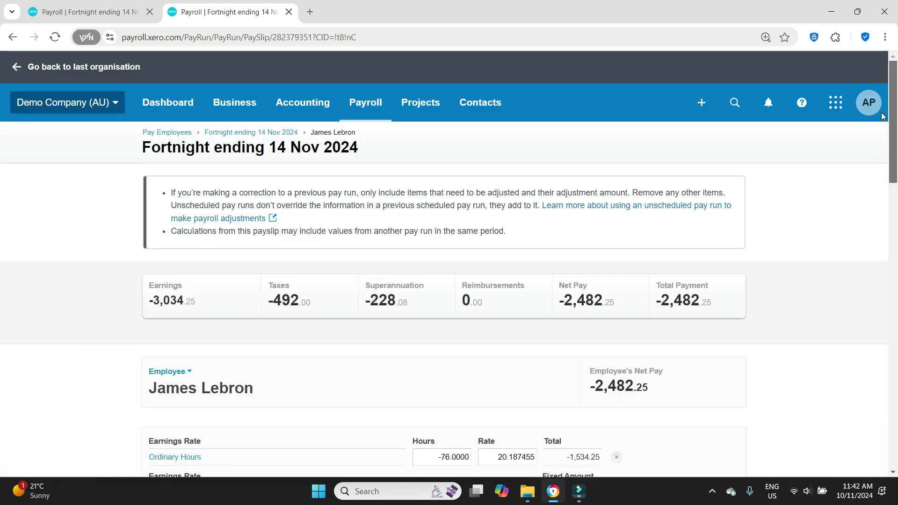
pyautogui.scroll(-3, 881, 182)
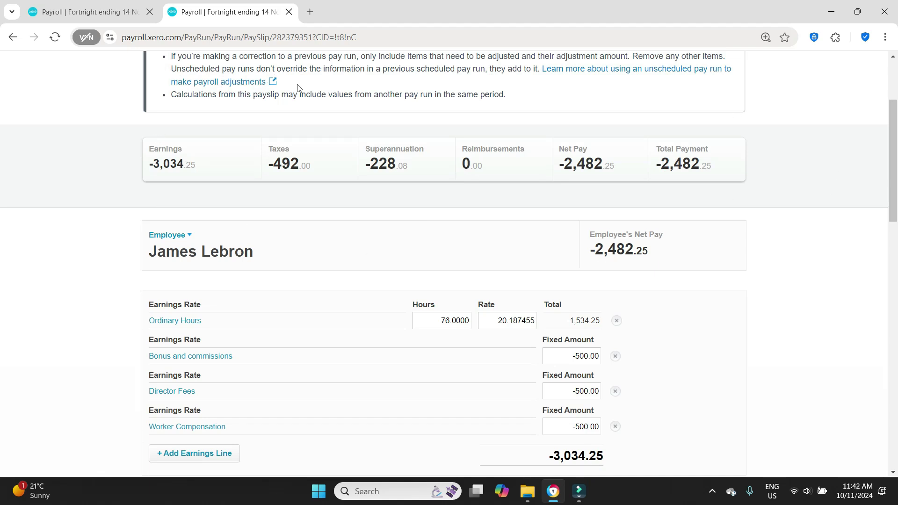
pyautogui.click(99, 11)
pyautogui.scroll(15, 809, 293)
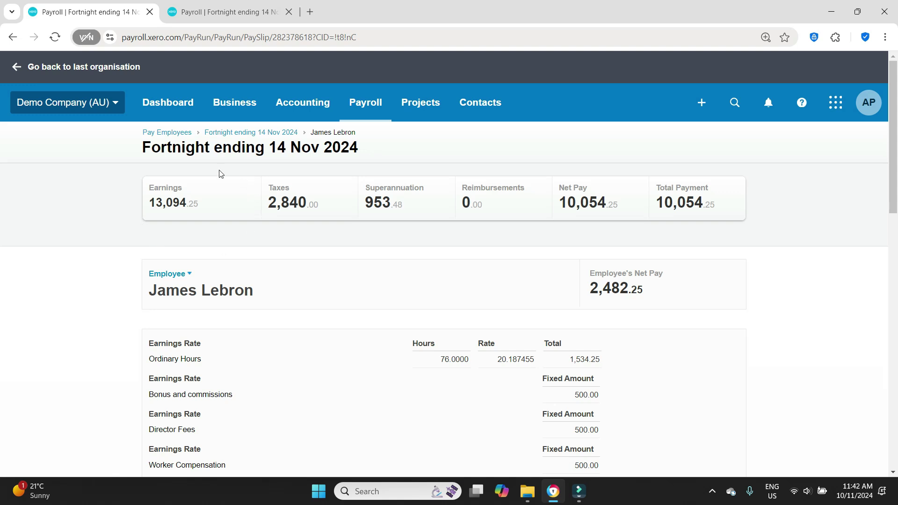
pyautogui.scroll(-1, 190, 243)
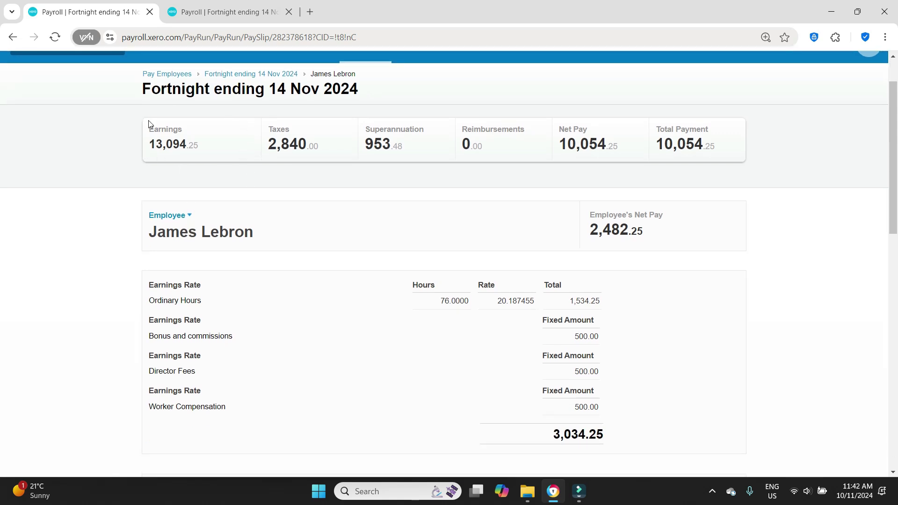
pyautogui.scroll(-3, 254, 178)
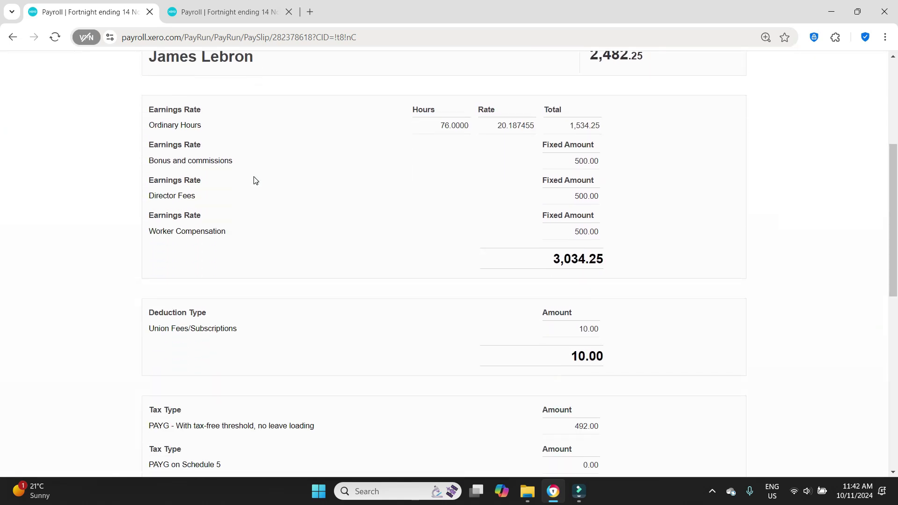
pyautogui.scroll(-1, 894, 165)
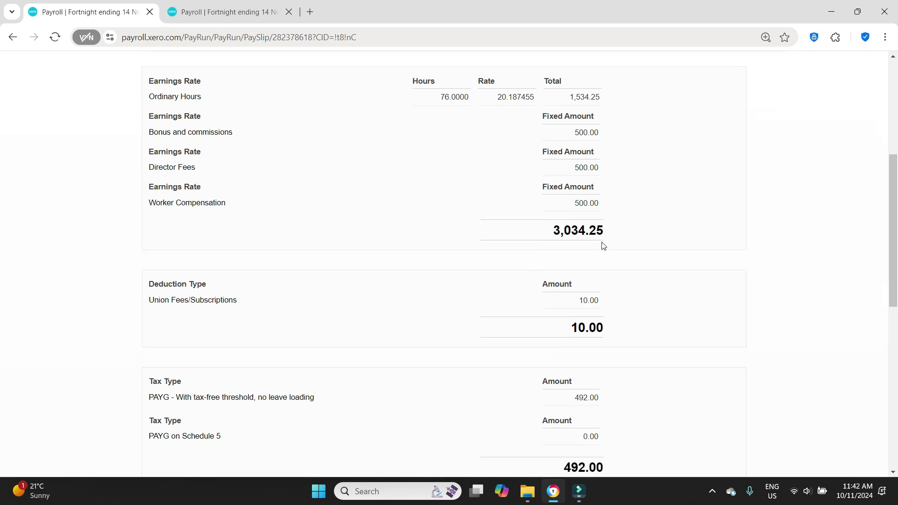
pyautogui.click(206, 13)
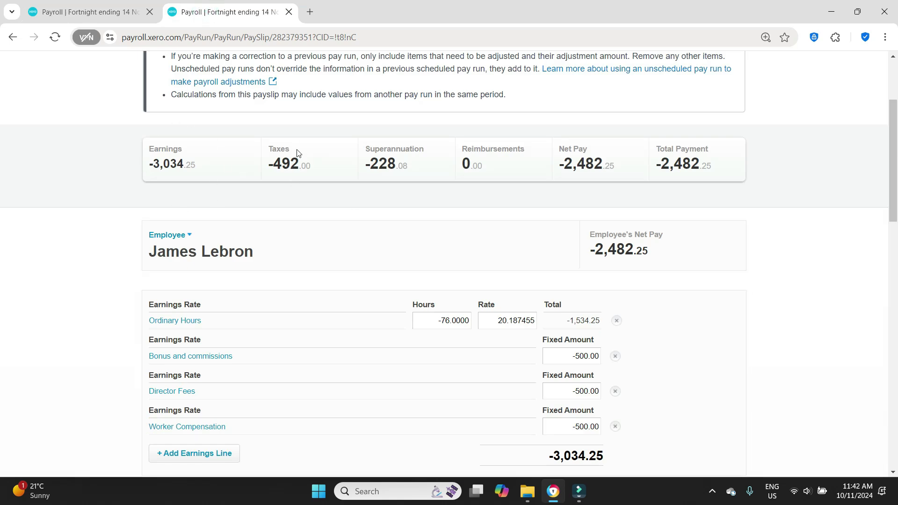
pyautogui.click(87, 5)
pyautogui.scroll(-2, 655, 271)
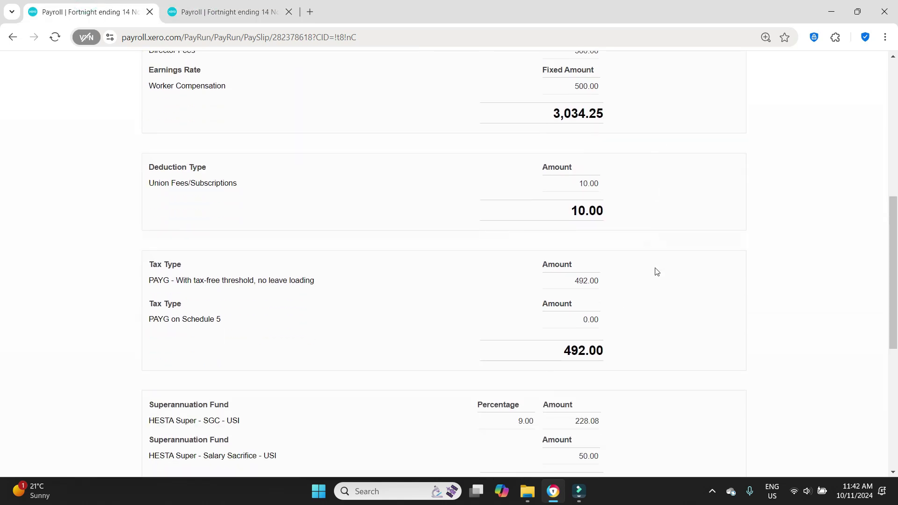
pyautogui.click(265, 13)
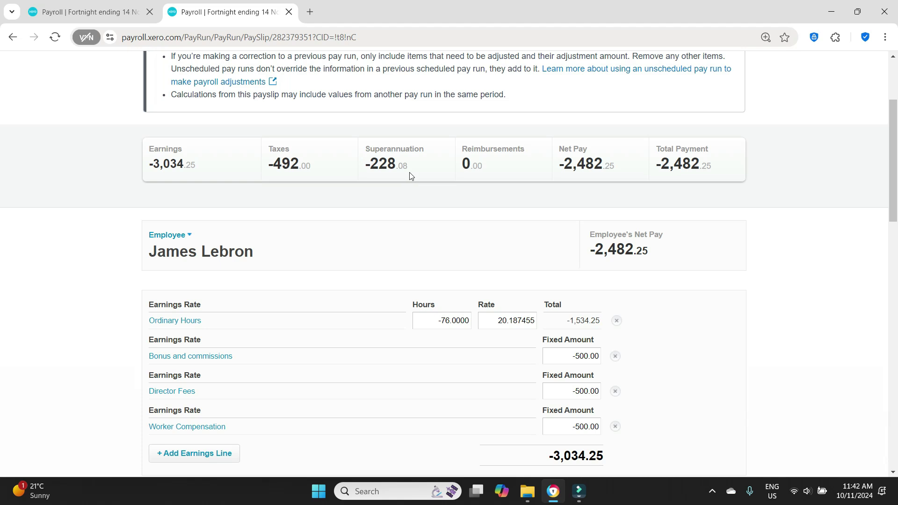
# Compare the superannuation amounts and net pay on the unscheduled payslip with those on the original payslip
pyautogui.hotkey('ctrl', 'shift', 'Tab')
pyautogui.hotkey('ctrl', 'Tab')
pyautogui.scroll(-10, 535, 291)
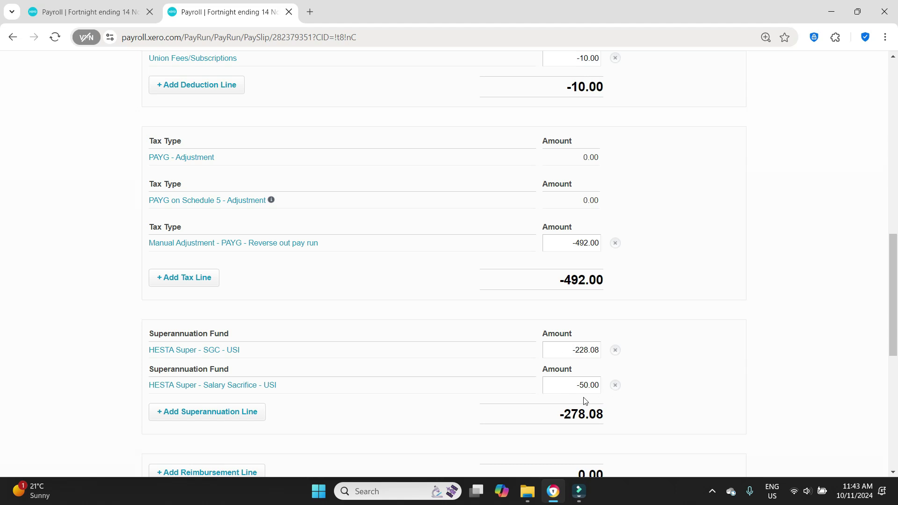
pyautogui.hotkey('ctrl', 'shift', 'Tab')
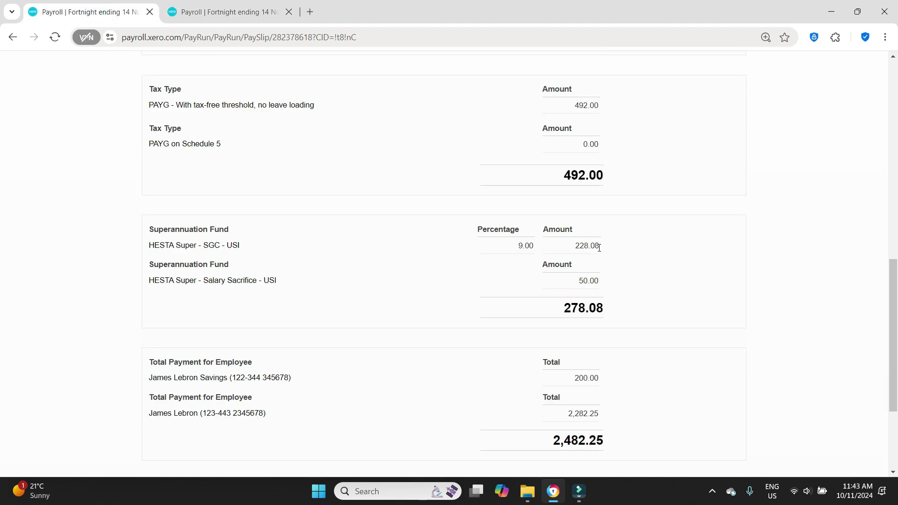
pyautogui.hotkey('ctrl', 'Tab')
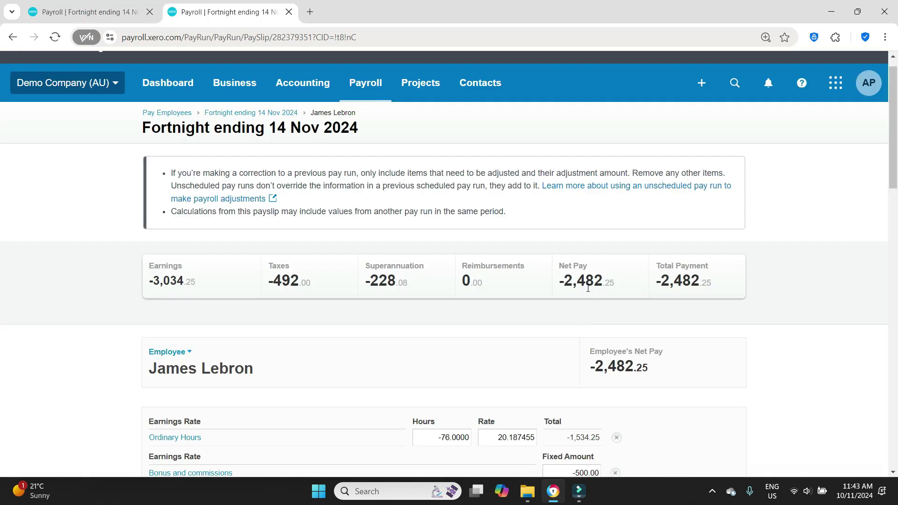
pyautogui.click(114, 12)
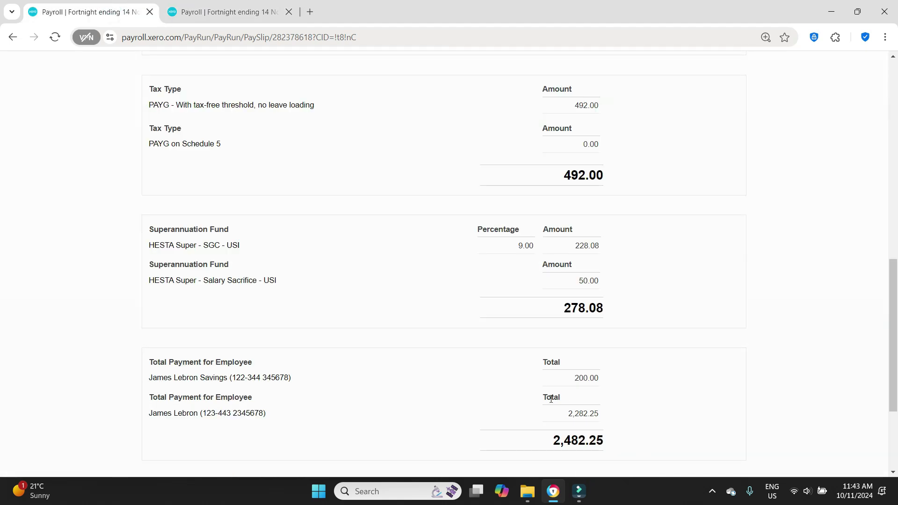
pyautogui.click(222, 11)
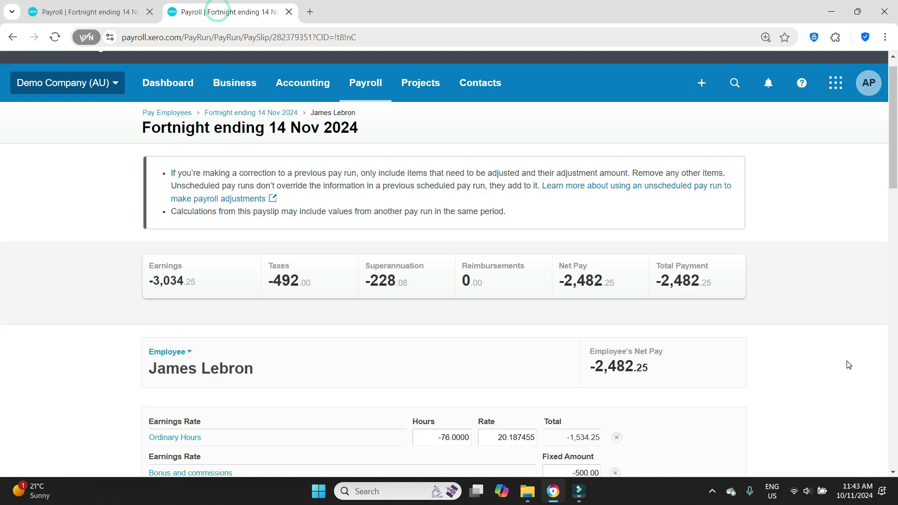
# Review the reversal lines on the unscheduled payslip, try to save it, and stay on the payslip instead of leaving with unsaved changes
pyautogui.scroll(-5, 849, 365)
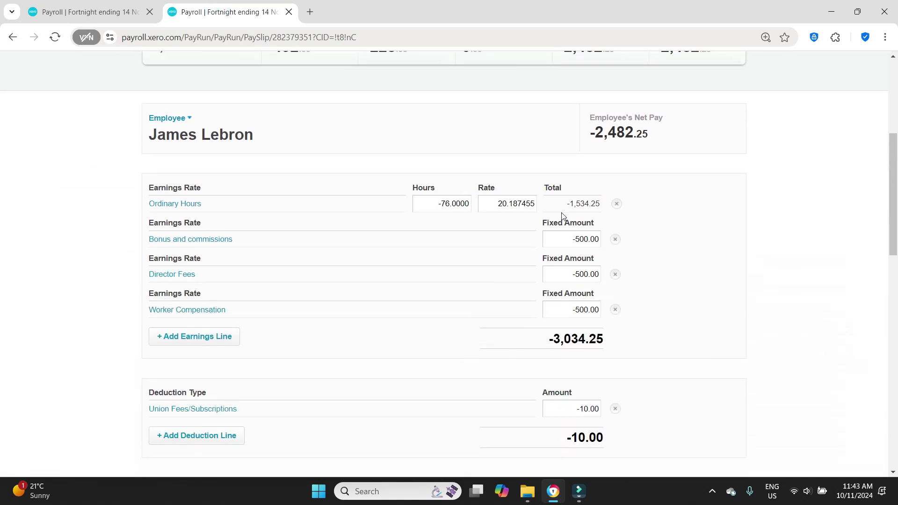
pyautogui.scroll(-4, 599, 311)
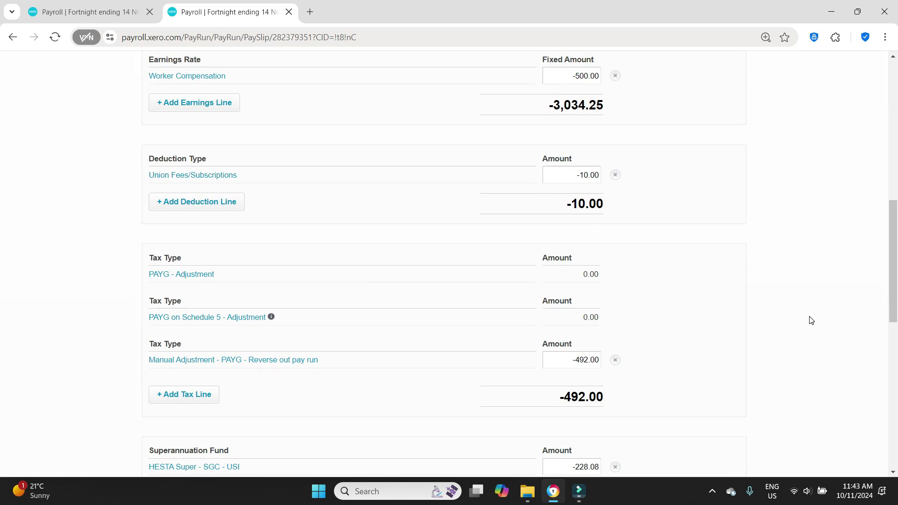
pyautogui.scroll(-2, 811, 321)
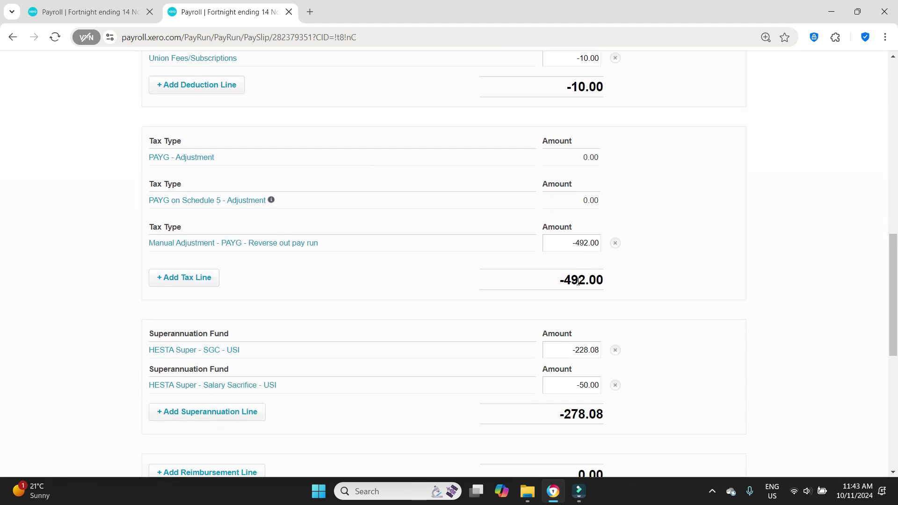
pyautogui.scroll(-7, 578, 280)
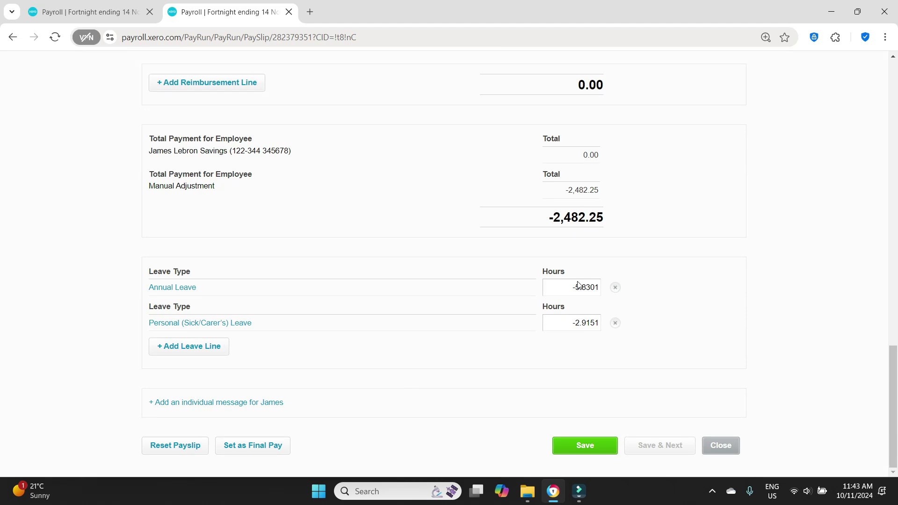
pyautogui.click(586, 447)
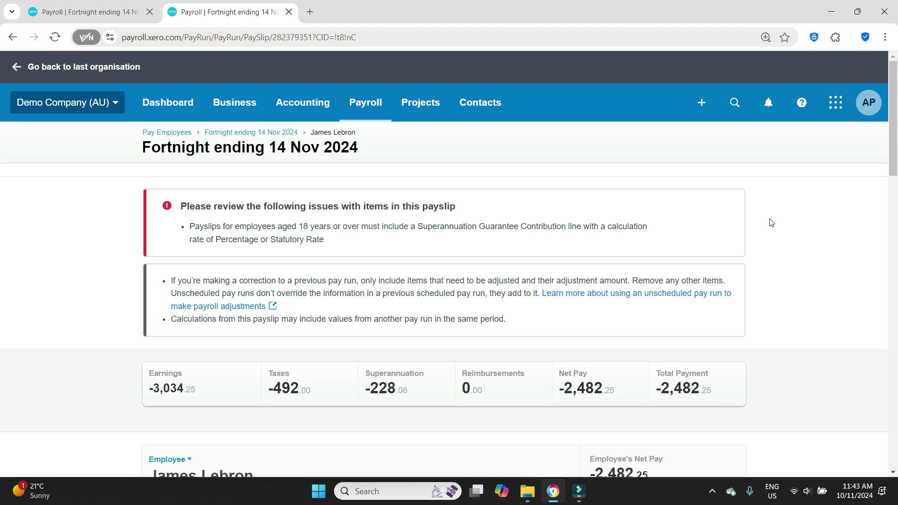
pyautogui.click(266, 135)
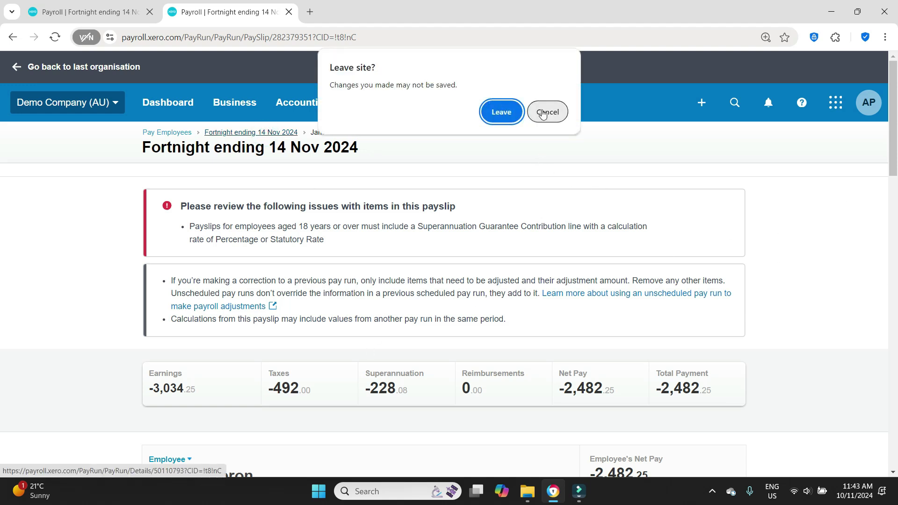
pyautogui.click(543, 113)
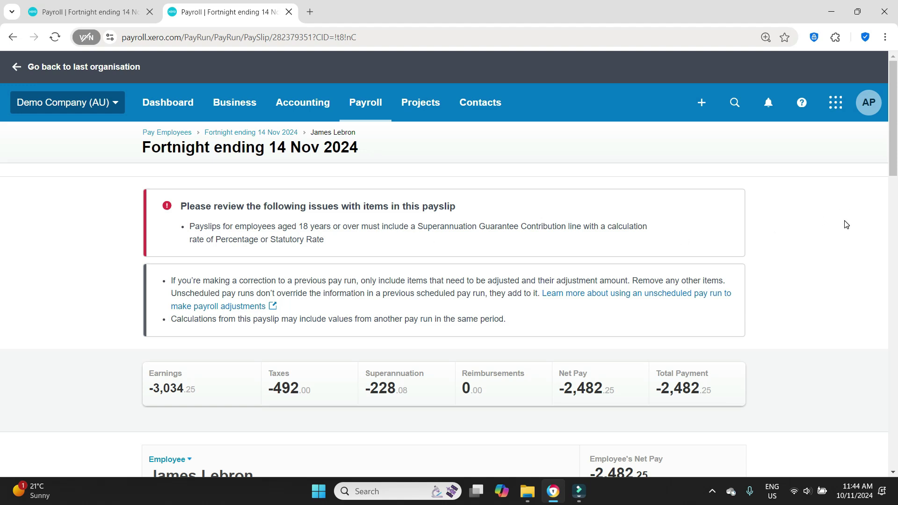
# Add a HESTA Super line with contribution type Superannuation Guarantee Contribution (SGC) and calculation type Statutory Rate to the unscheduled payslip
pyautogui.scroll(-15, 846, 225)
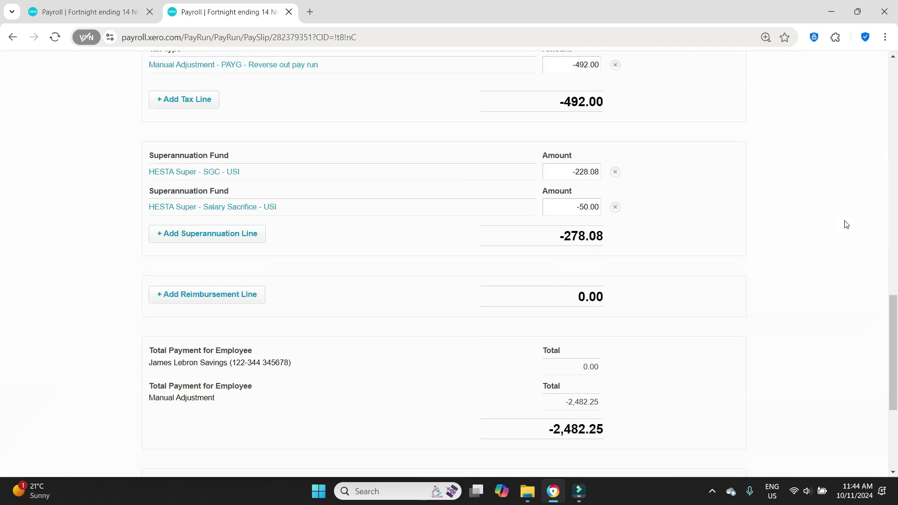
pyautogui.scroll(-4, 846, 225)
pyautogui.scroll(3, 846, 224)
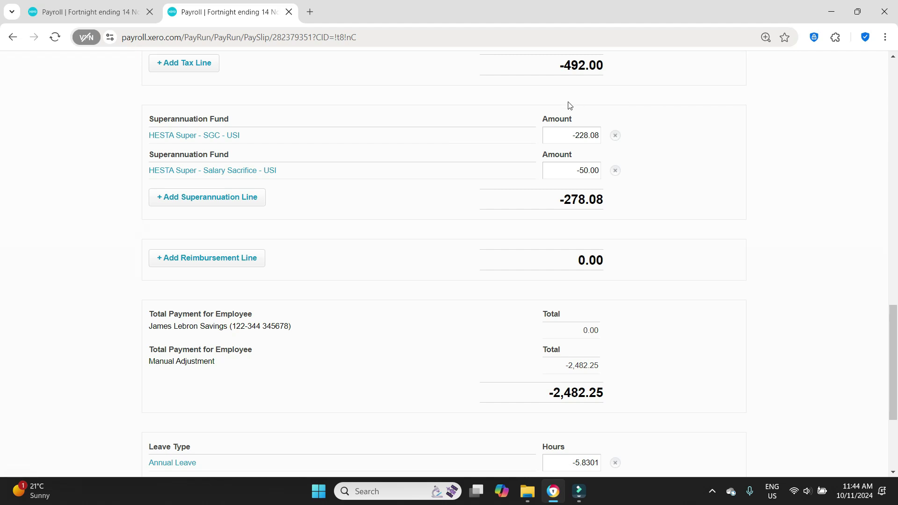
pyautogui.click(206, 197)
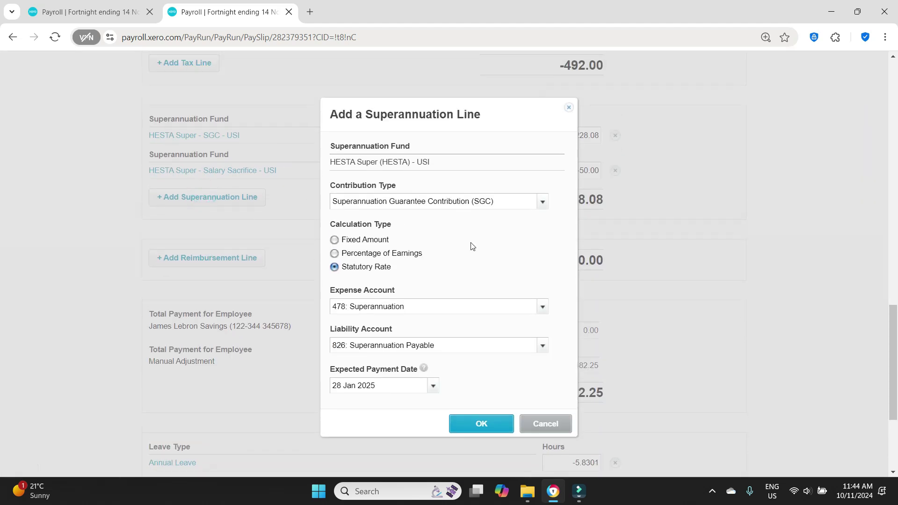
pyautogui.scroll(-1, 418, 250)
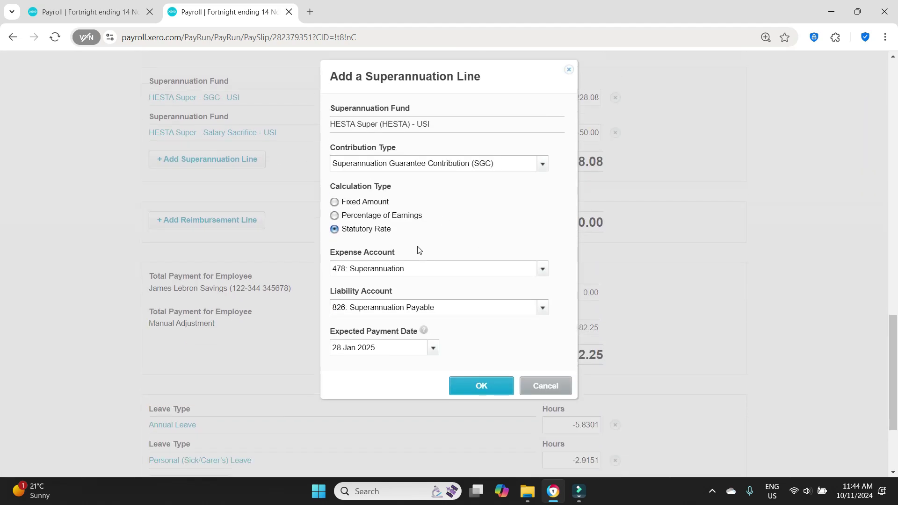
pyautogui.scroll(-1, 418, 249)
pyautogui.scroll(1, 412, 175)
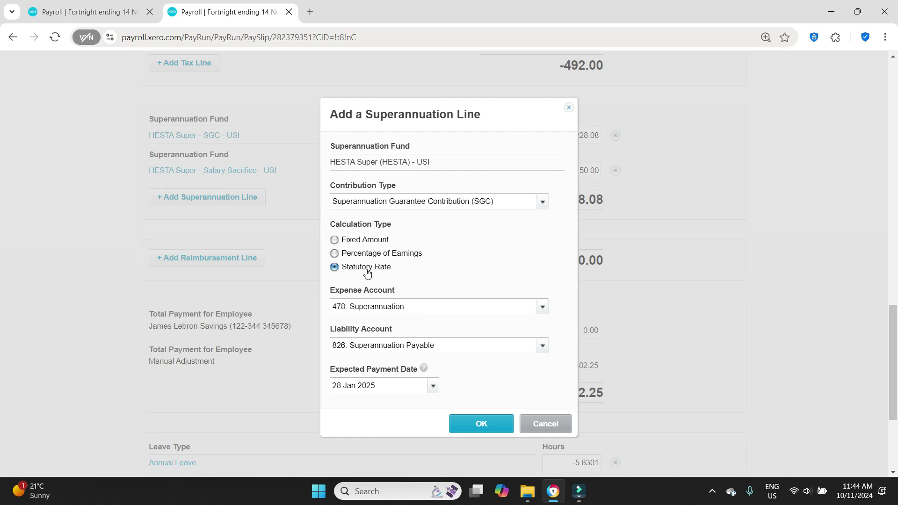
pyautogui.scroll(-1, 333, 239)
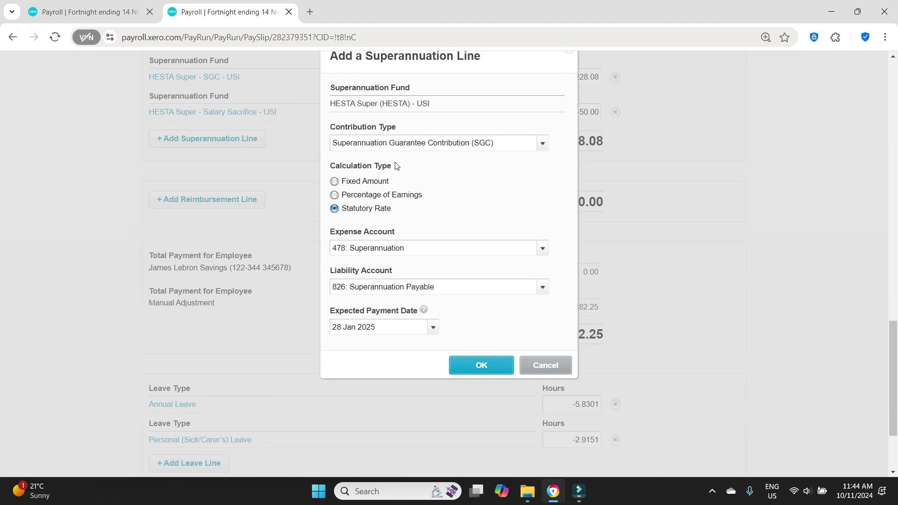
pyautogui.scroll(1, 715, 251)
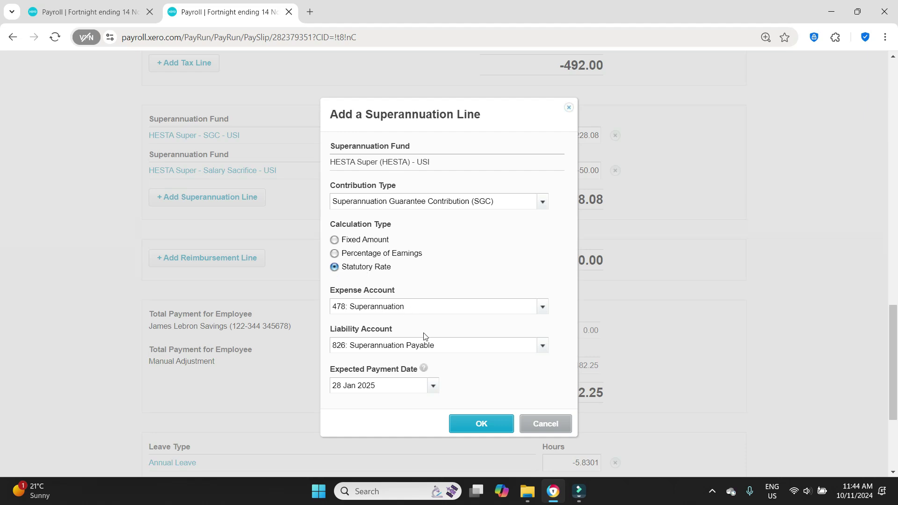
pyautogui.click(482, 424)
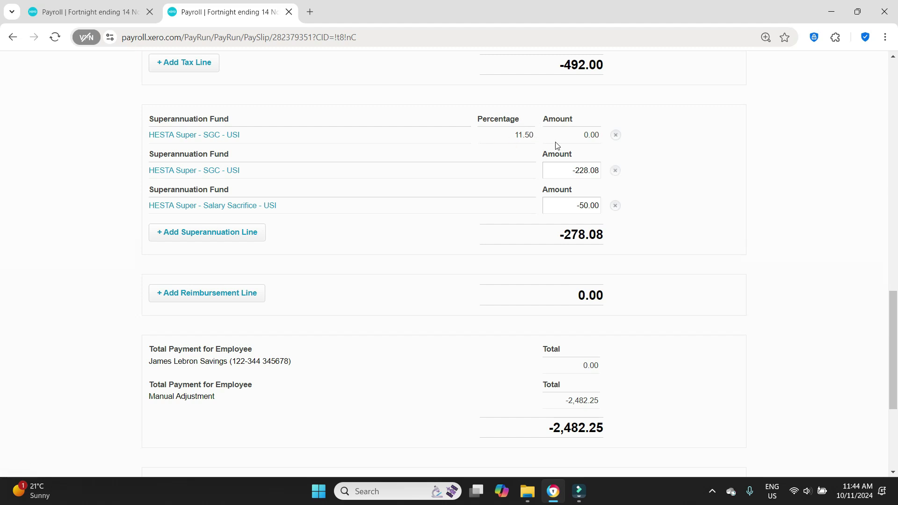
# Save the unscheduled payslip and return to its pay run for the fortnight ending 14 Nov 2024
pyautogui.scroll(-5, 847, 223)
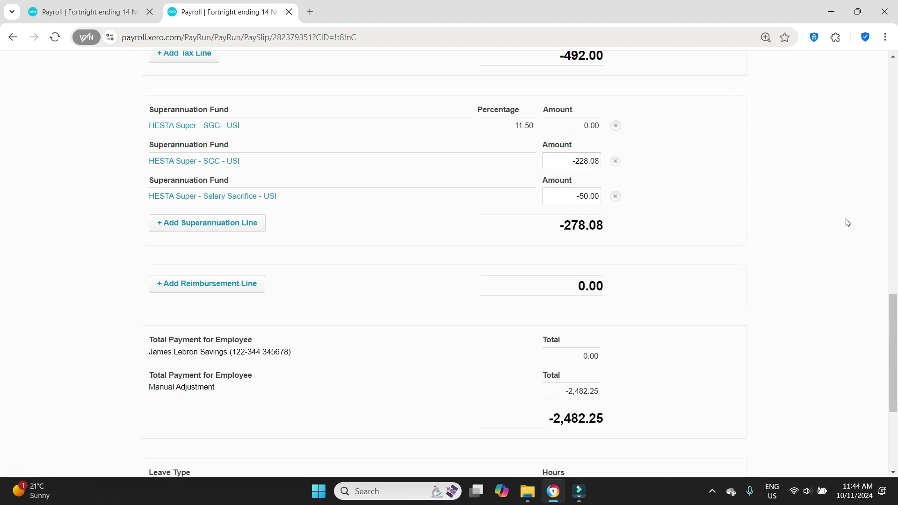
pyautogui.click(593, 448)
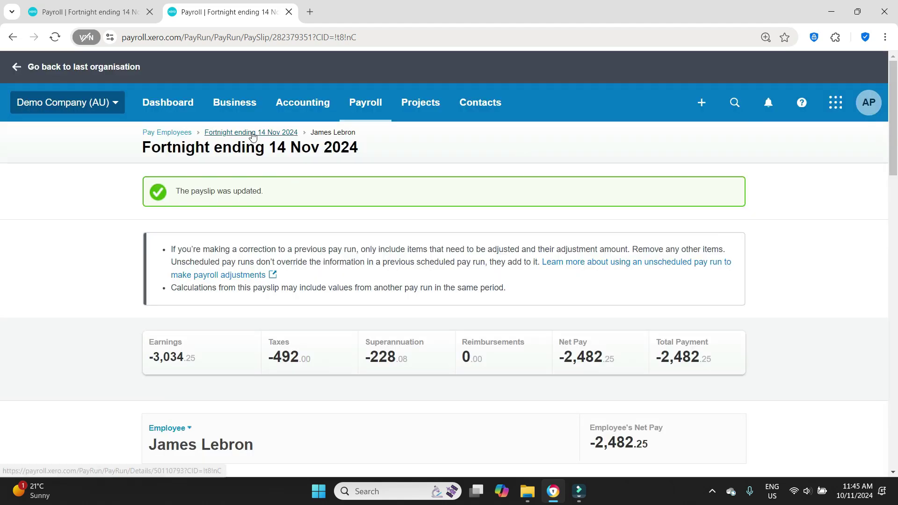
pyautogui.click(253, 133)
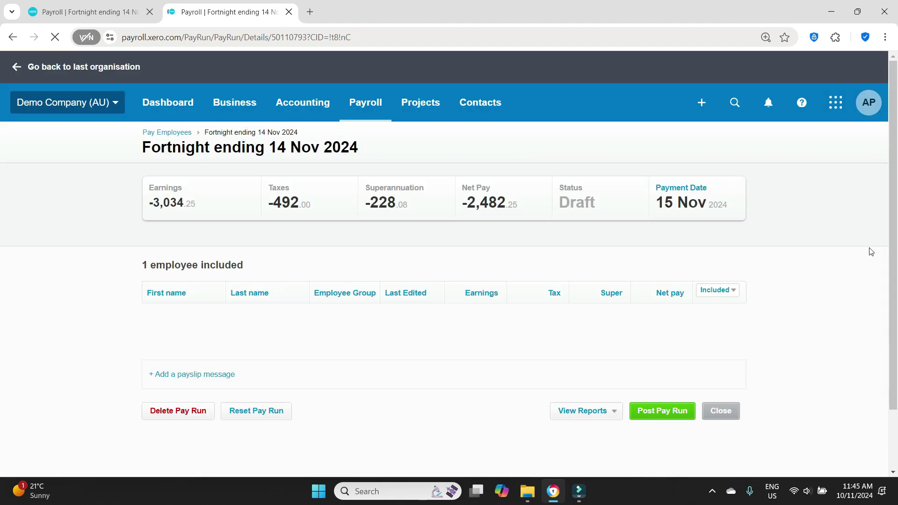
# Post the unscheduled pay run and check its entry in the Pay Run History on the Pay Employees page
pyautogui.scroll(-3, 872, 252)
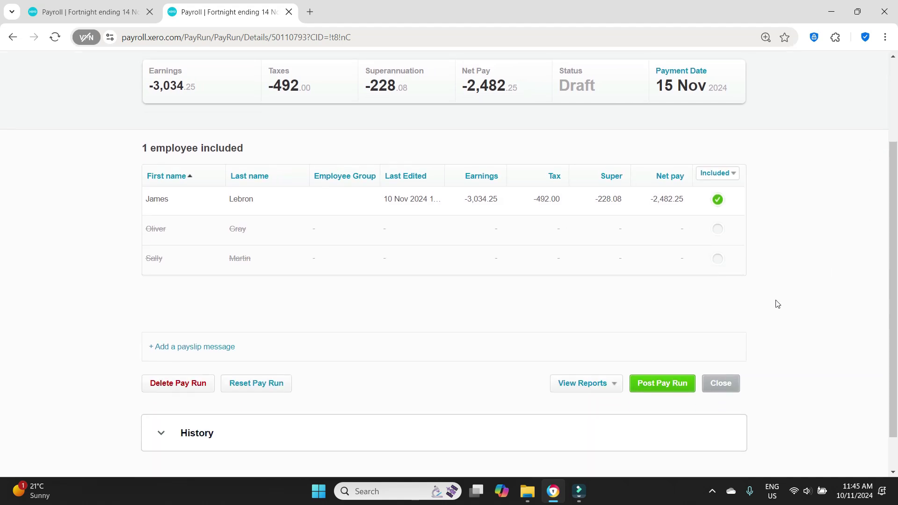
pyautogui.click(671, 392)
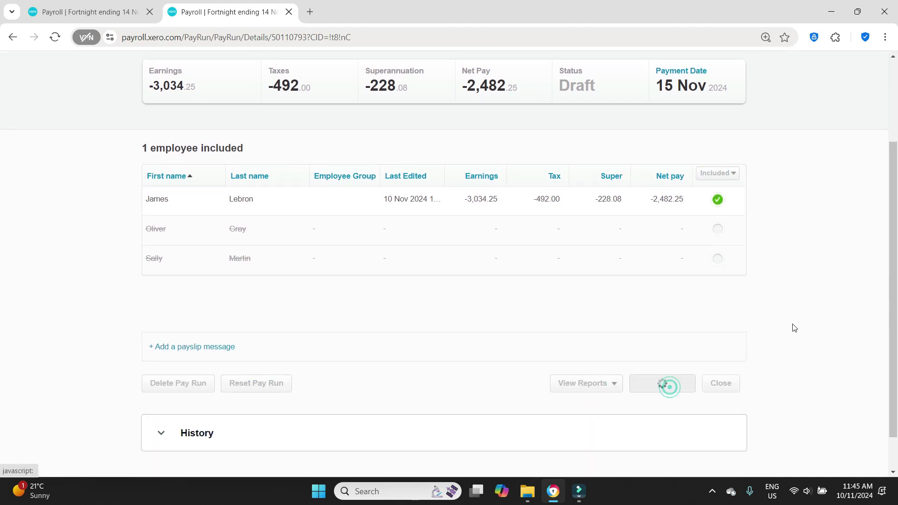
pyautogui.click(475, 336)
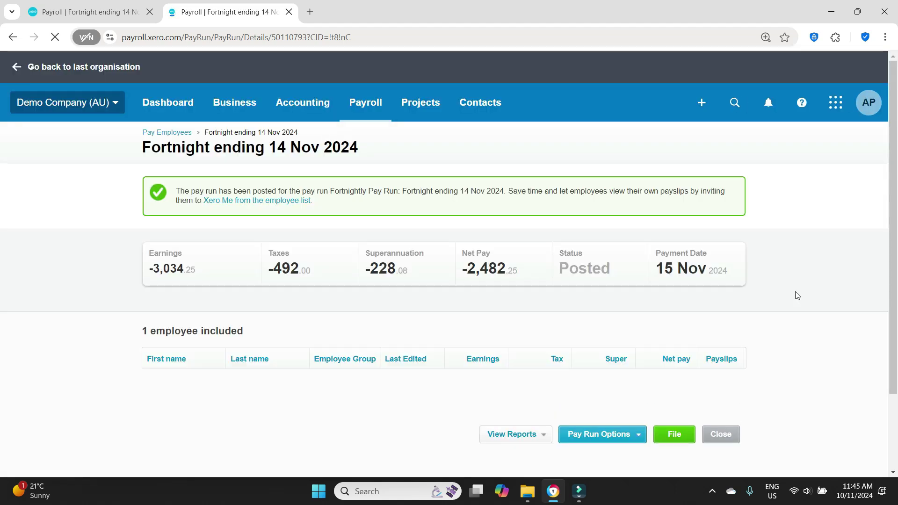
pyautogui.click(171, 132)
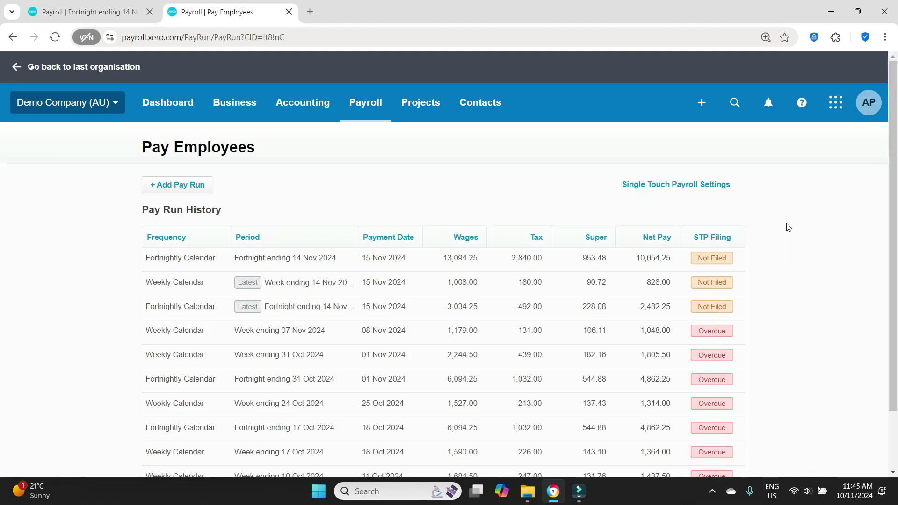
pyautogui.scroll(-2, 789, 228)
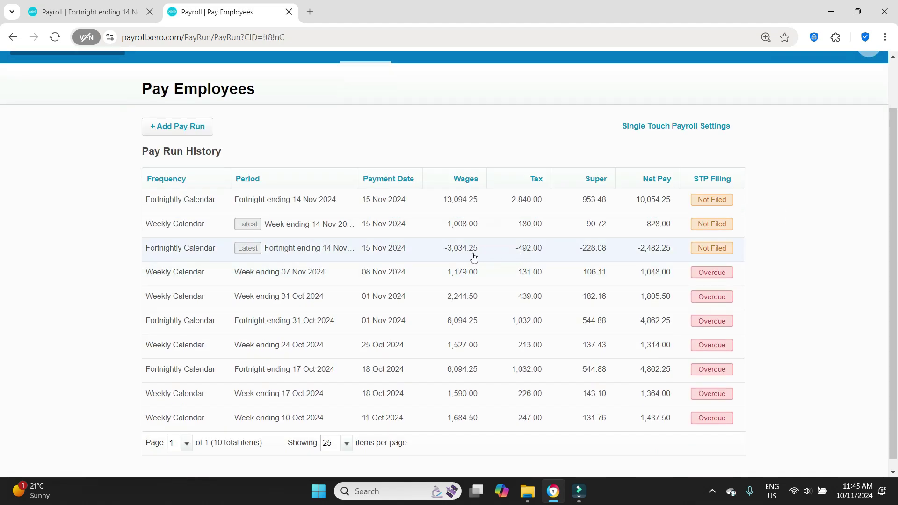